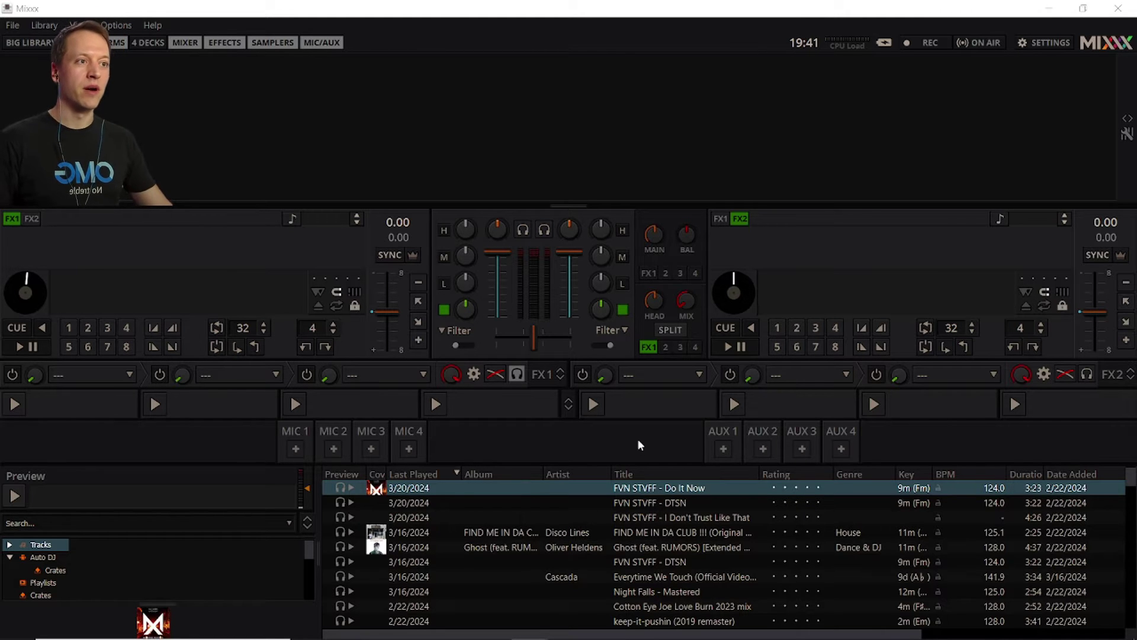
Toggle Big Library on and off, then load 'FVN STVFF - Do It Now' onto deck 1 and deck 2.
key(space)
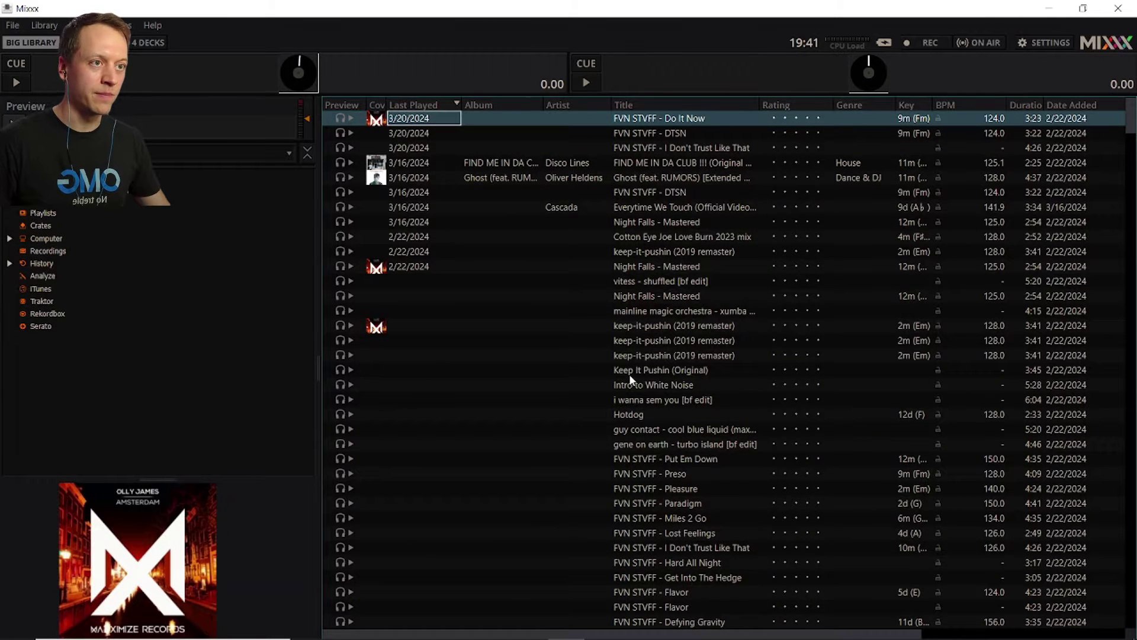
key(space)
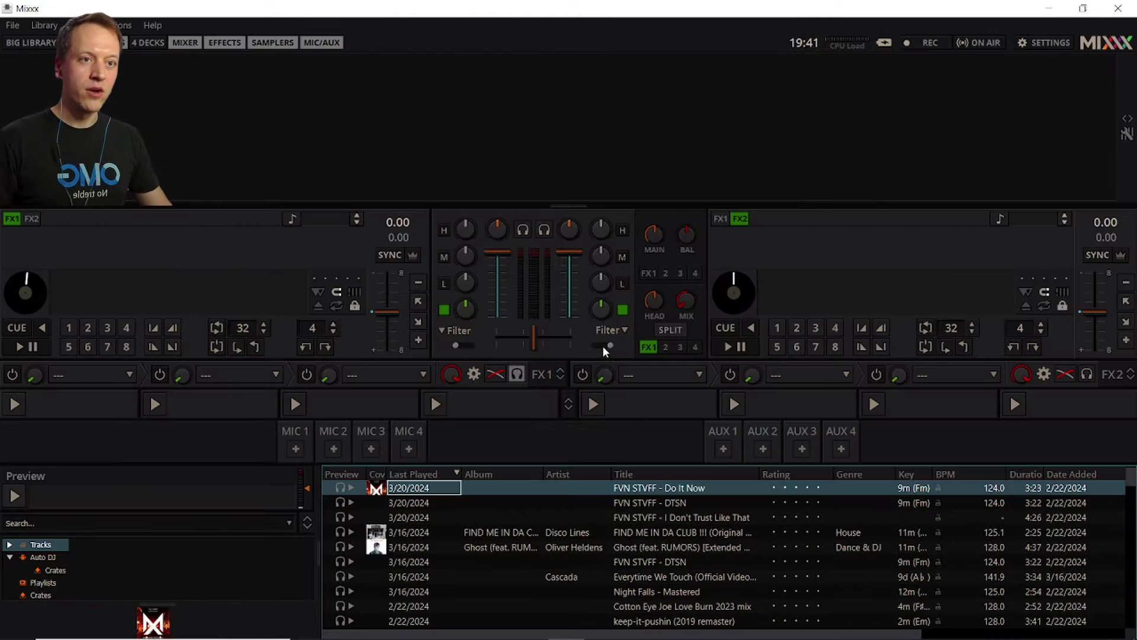
drag(659, 484, 181, 292)
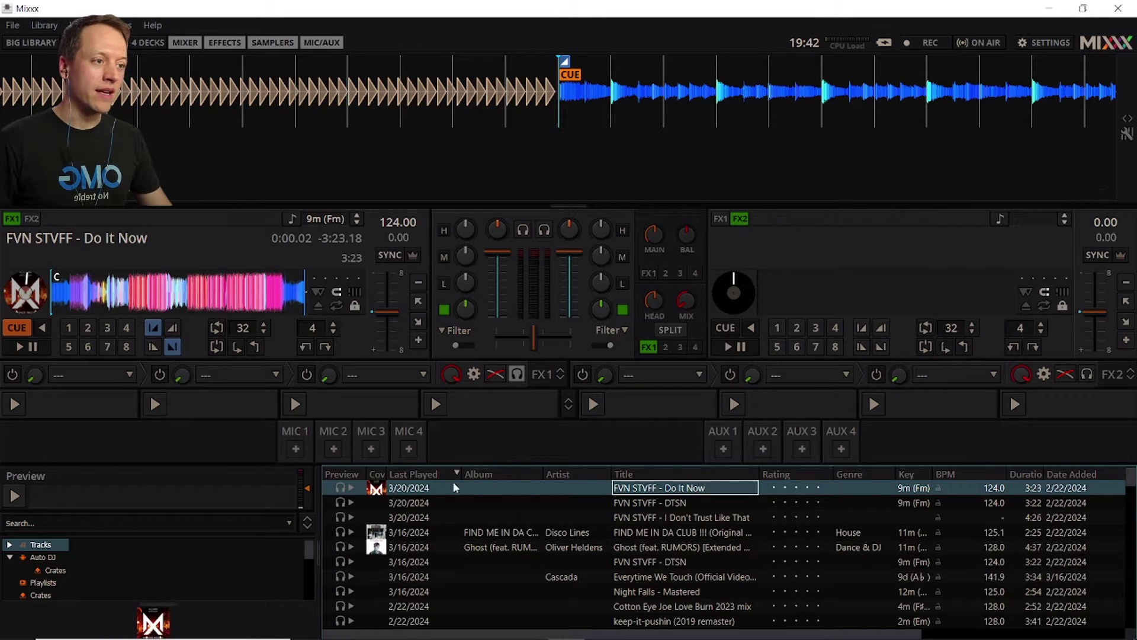
drag(436, 488, 834, 283)
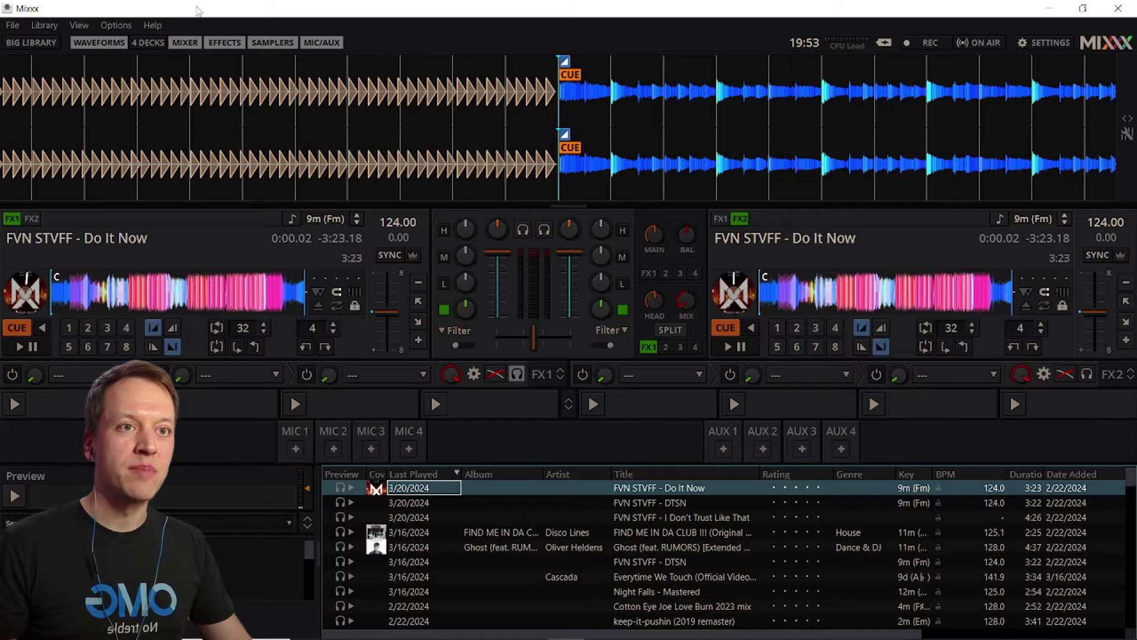
Open Options > Preferences on Sound Hardware and keep the keylock engine on Rubberband R3.
click(116, 25)
click(134, 116)
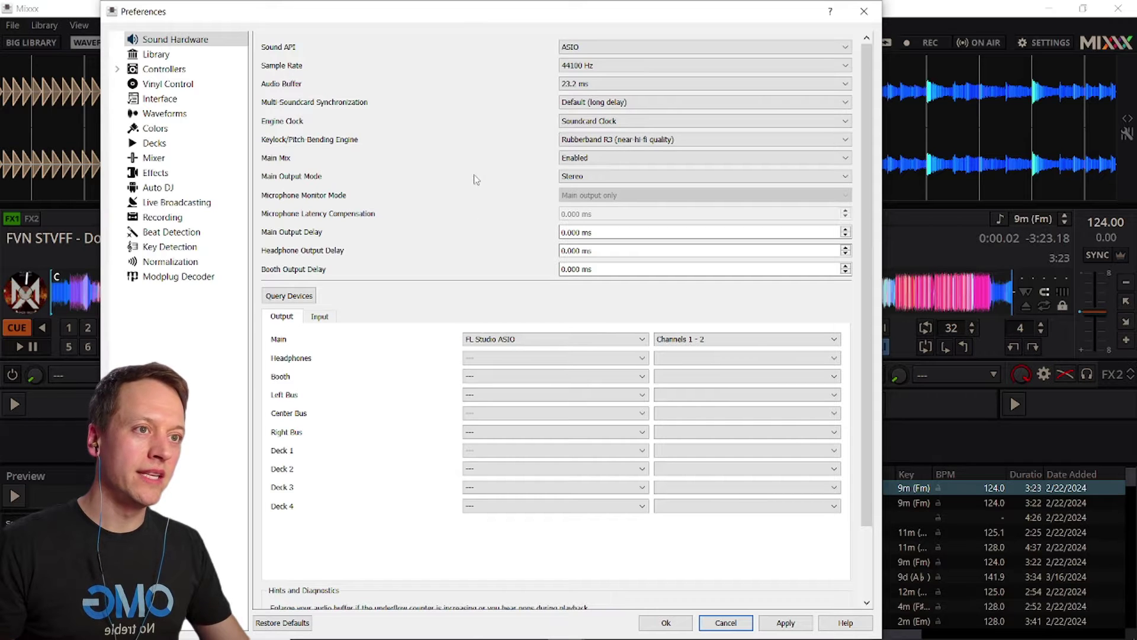
click(600, 143)
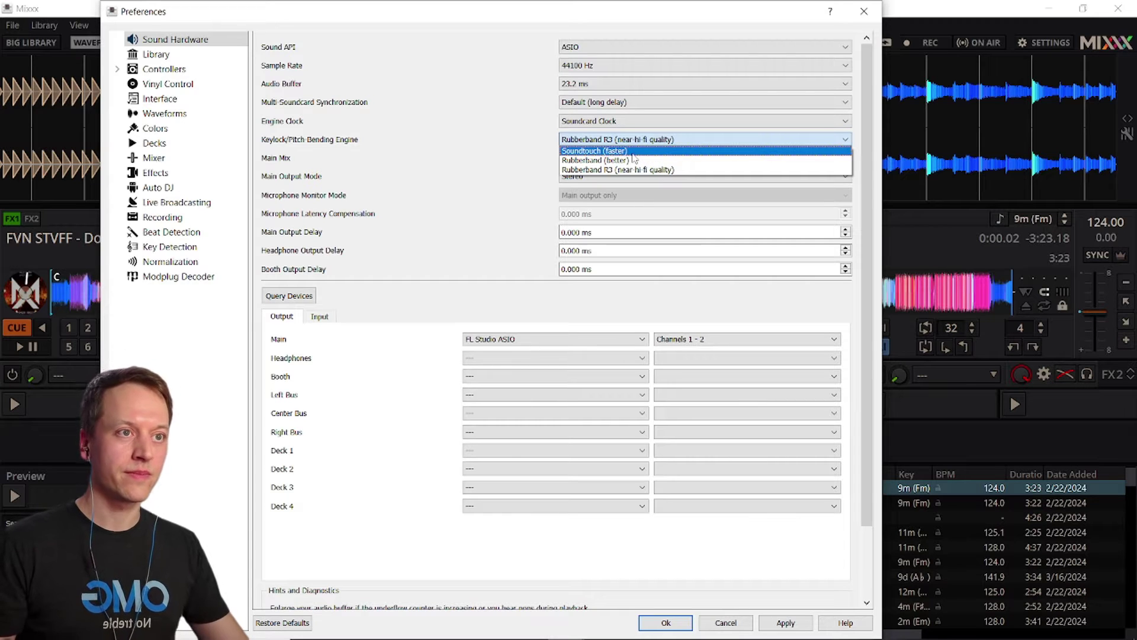
click(472, 170)
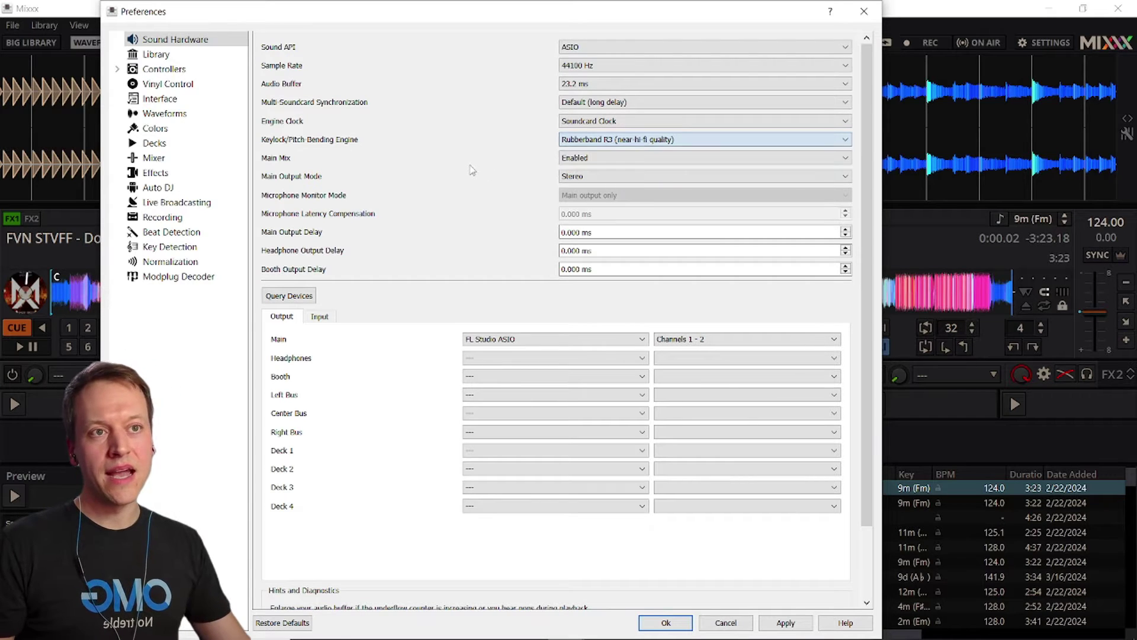
Tick 'Rescan directories on start-up' in the Library preferences.
click(155, 55)
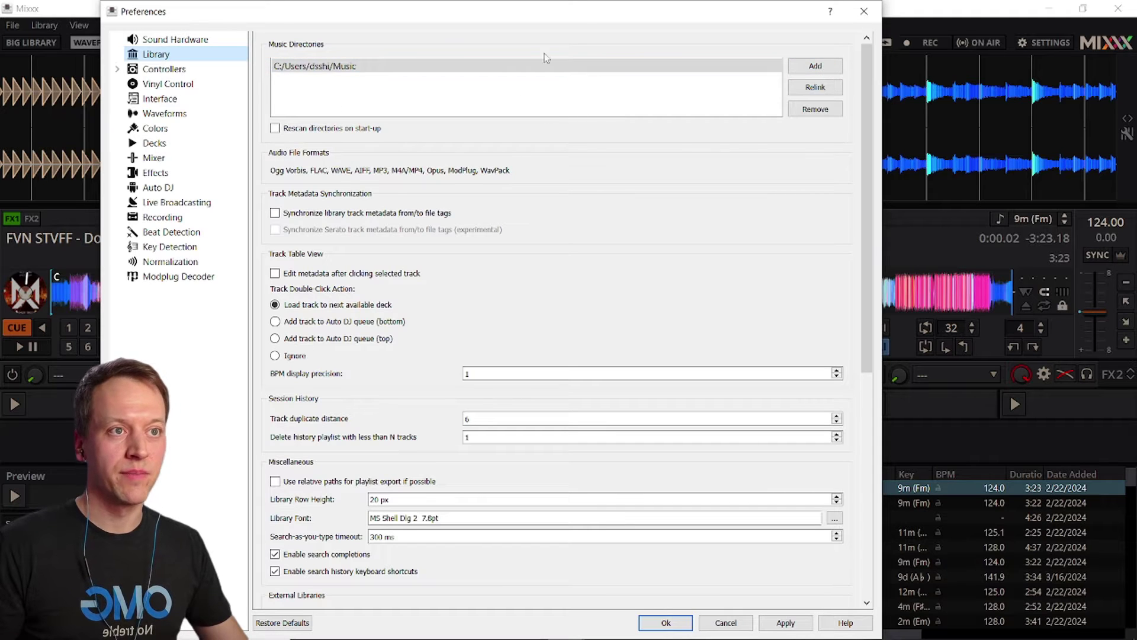
click(274, 131)
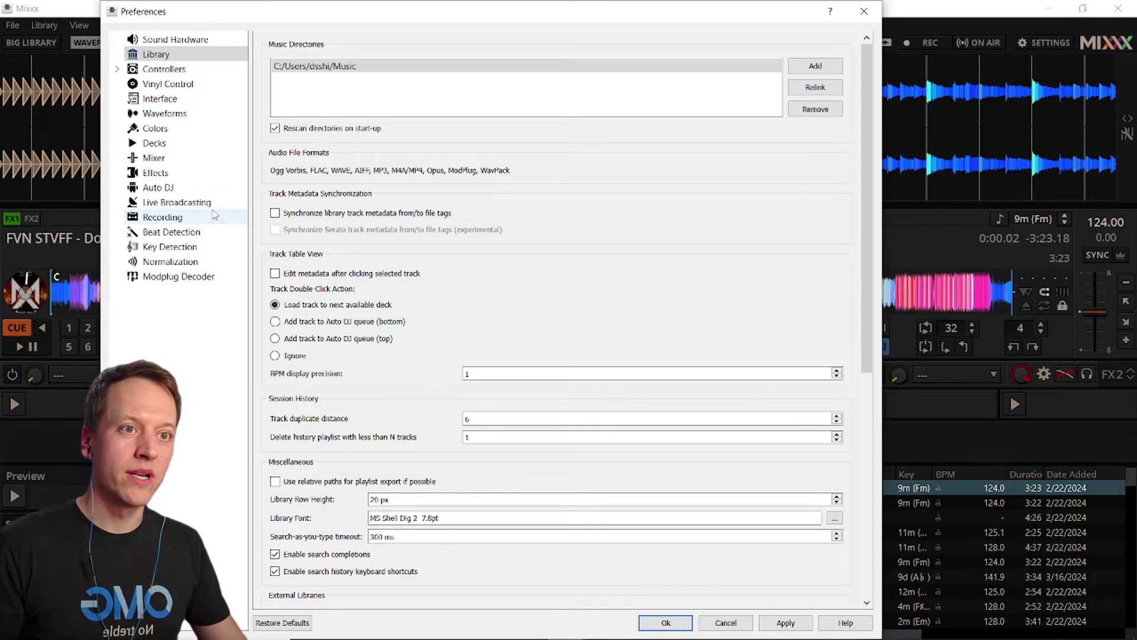
click(183, 218)
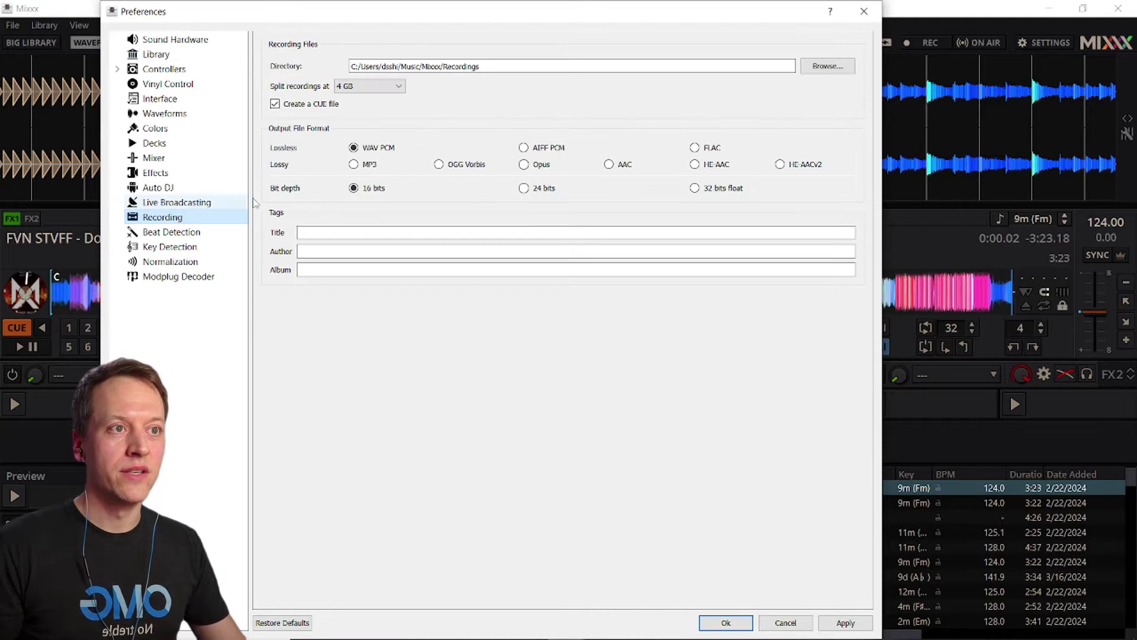
triple_click(406, 66)
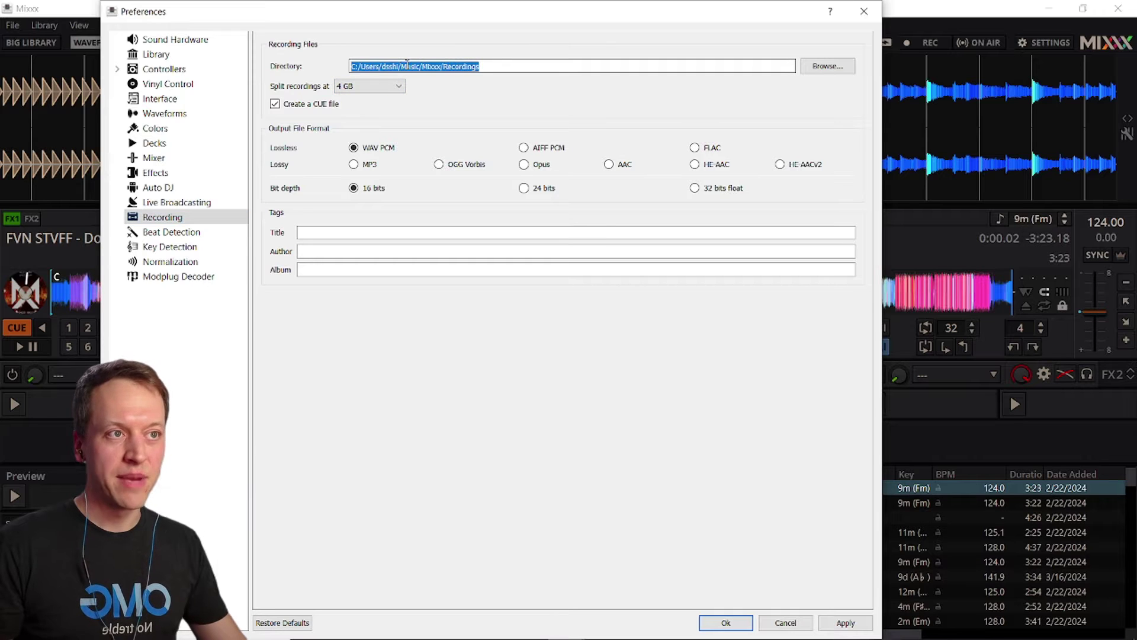
double_click(431, 67)
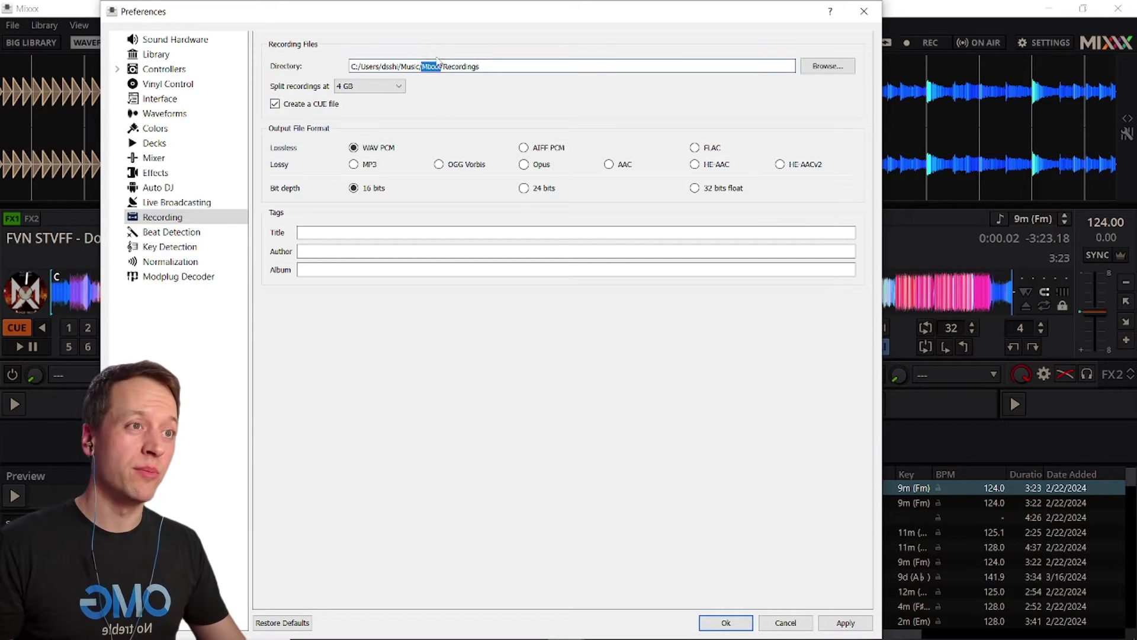
double_click(431, 67)
click(466, 70)
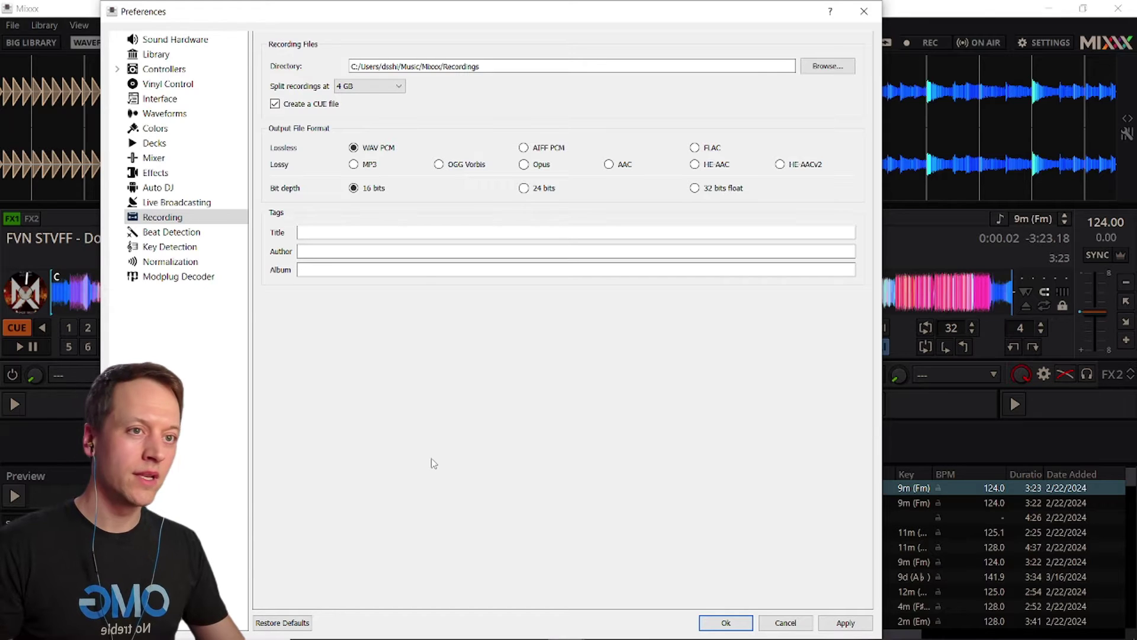
Show the Key Detection page: Queen Mary Key Detector with Lancelot/Traditional notation.
click(178, 247)
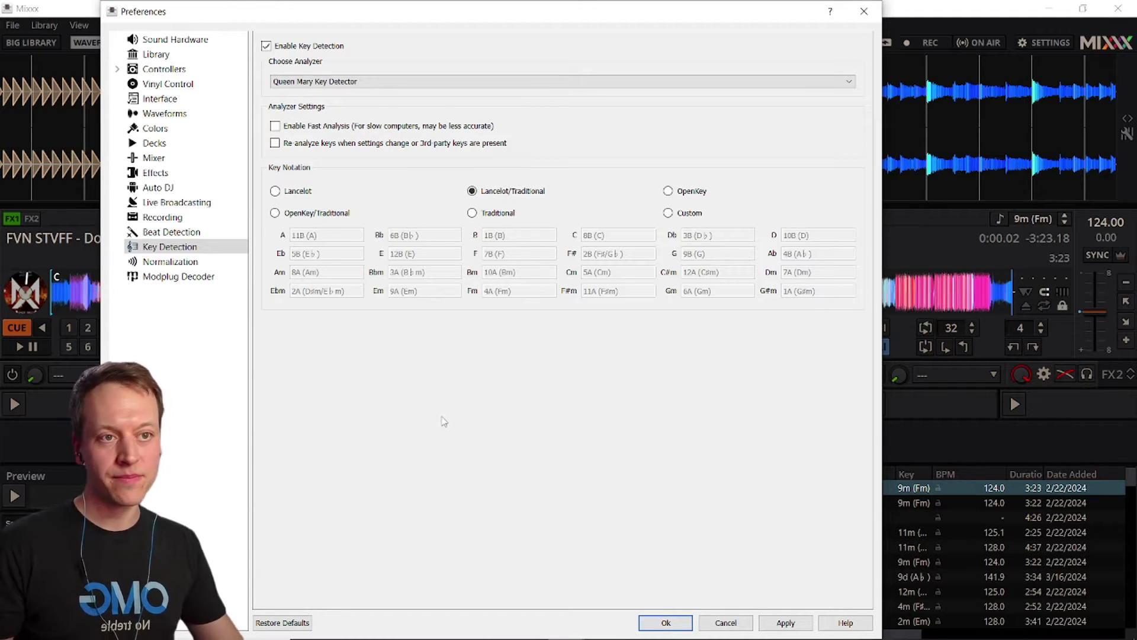
Review the Normalization (ReplayGain) settings, then confirm Preferences with Ok.
click(188, 267)
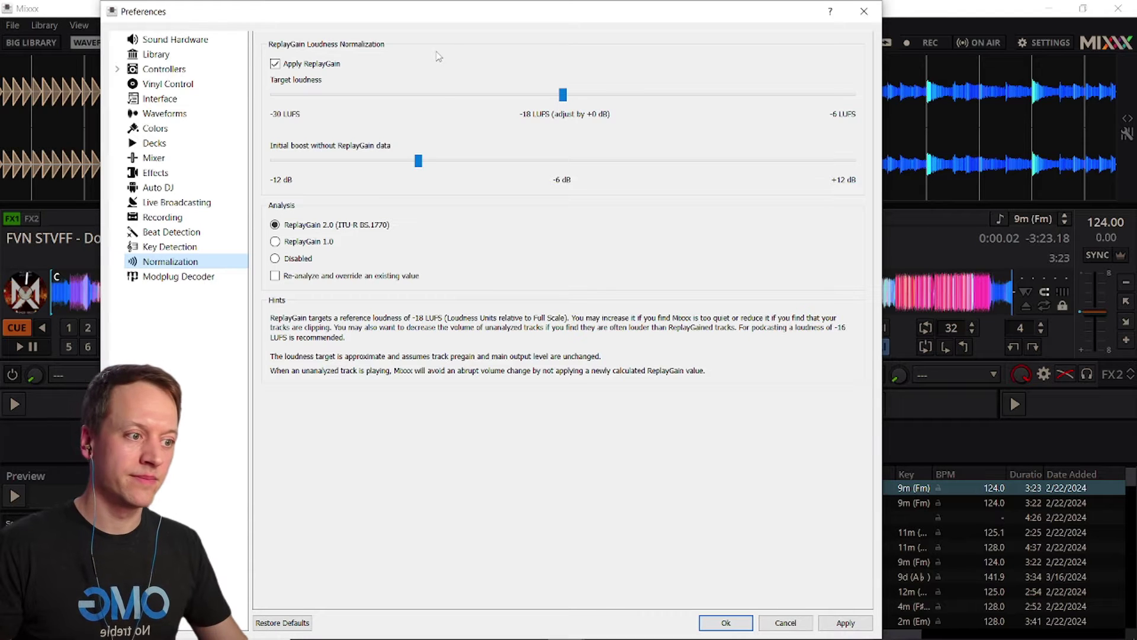
click(714, 623)
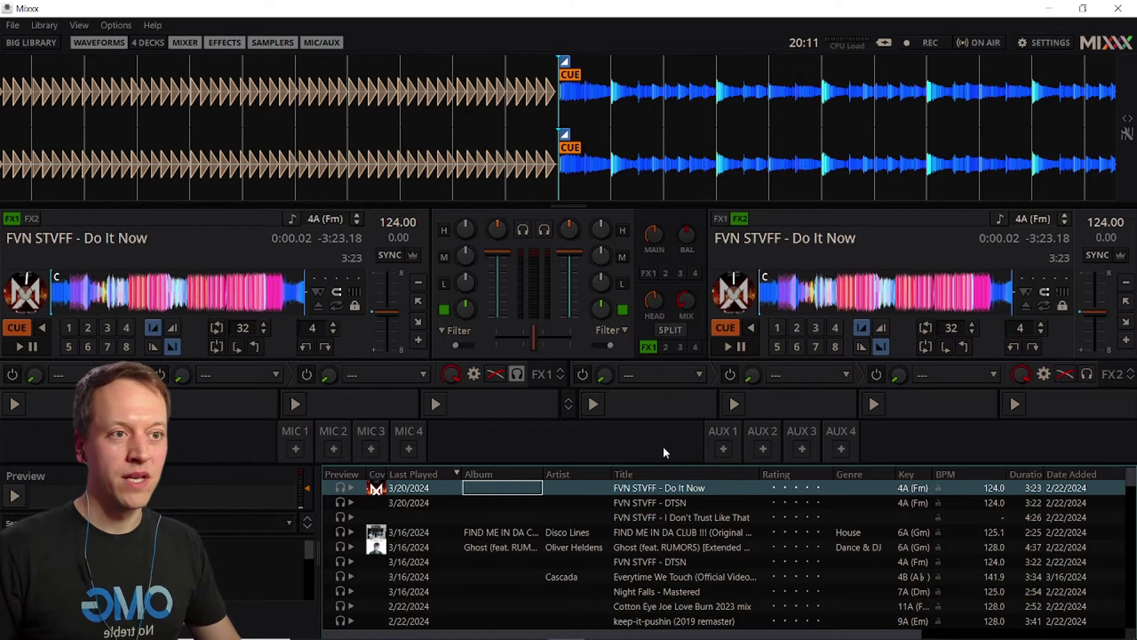
Eject both decks and load 'FVN STVFF - I Don't Trust Like That' onto deck 1.
click(318, 304)
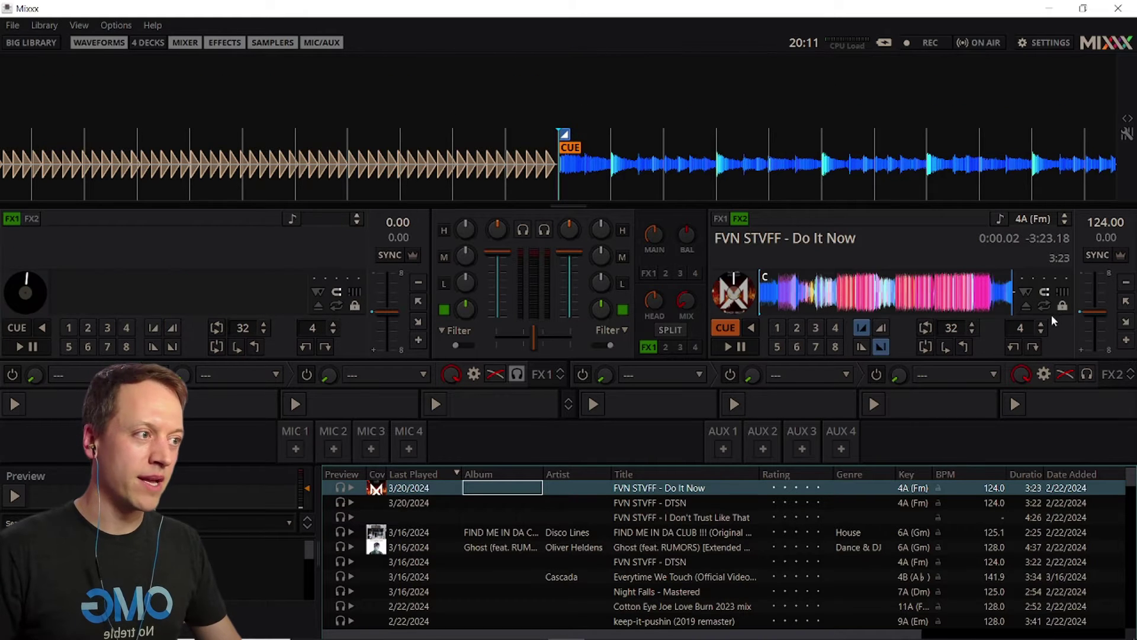
click(1026, 307)
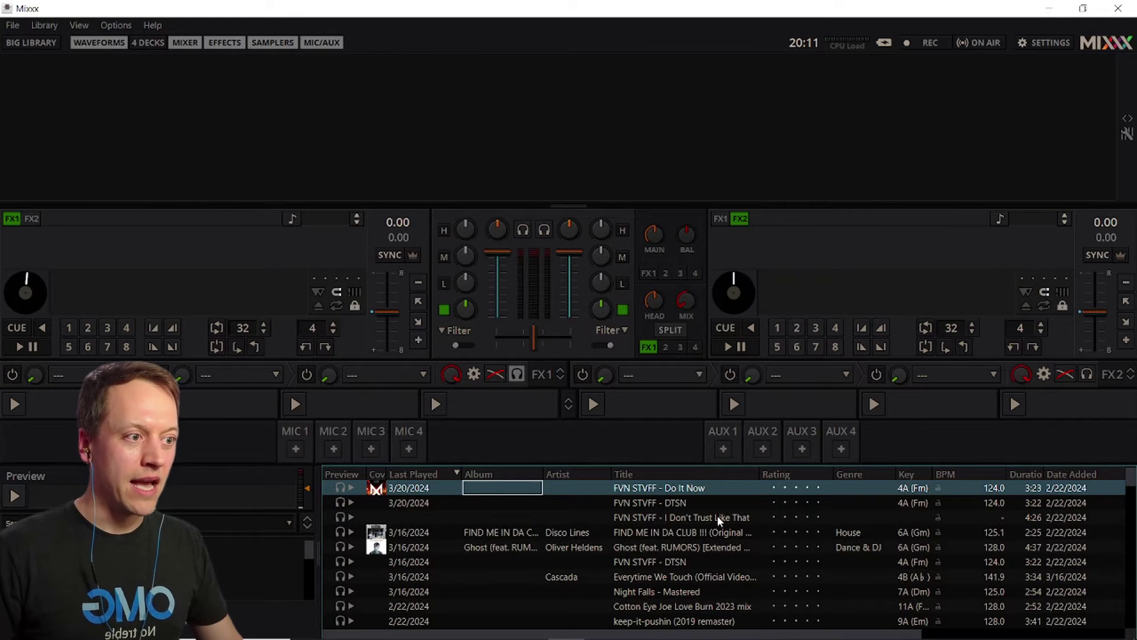
drag(716, 517, 177, 302)
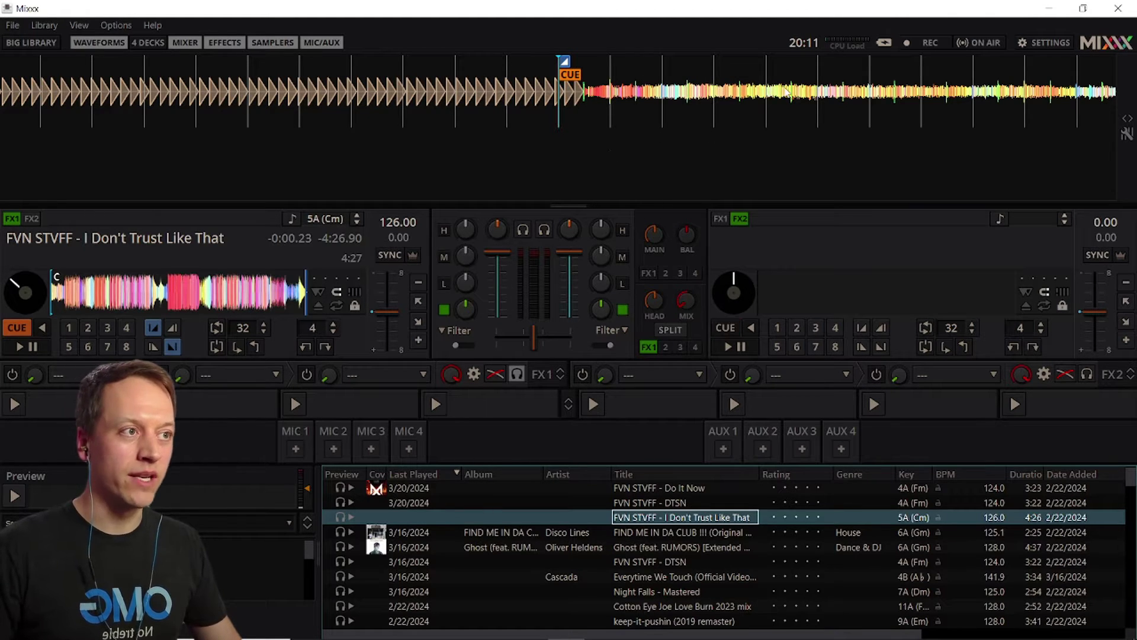
Nudge deck 1's track to its first beat and align the beat grid there.
click(806, 91)
drag(806, 91, 781, 98)
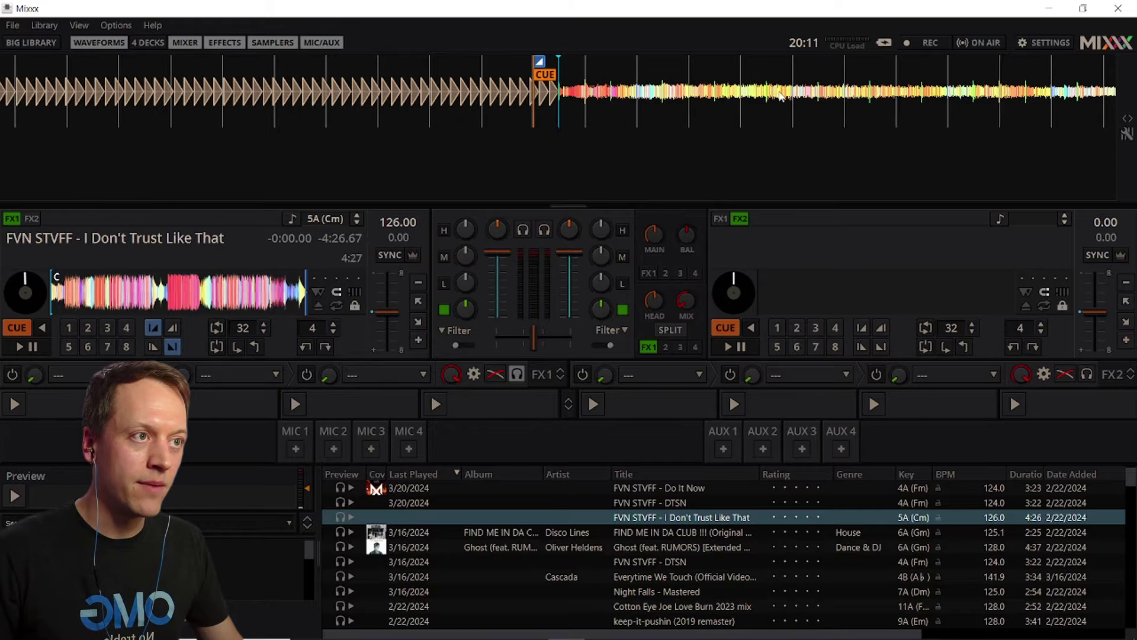
click(355, 292)
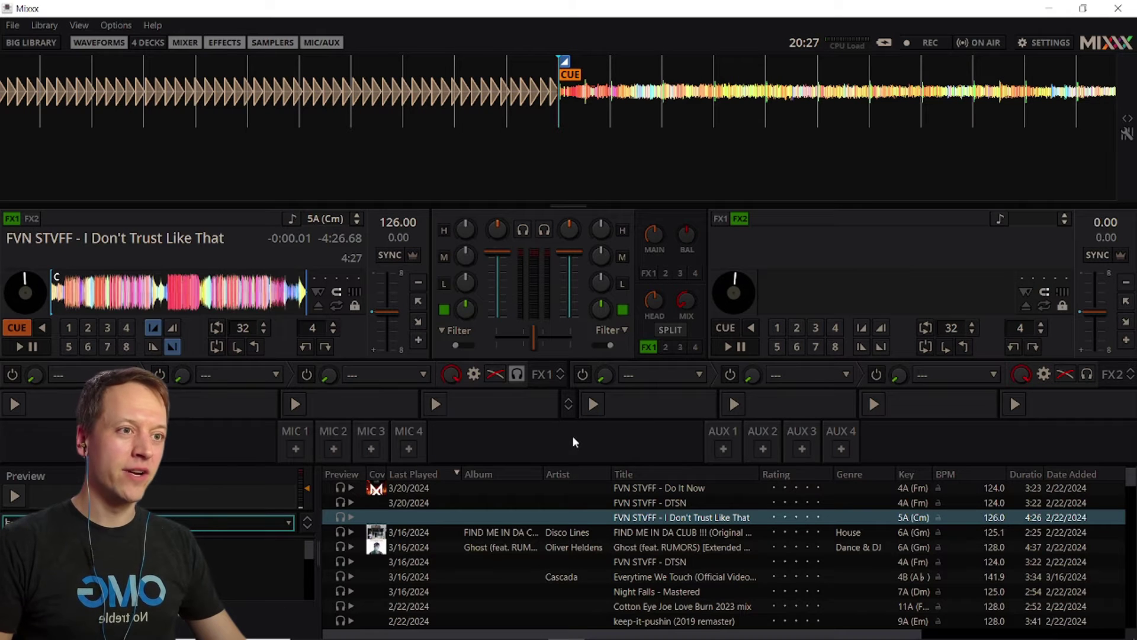
Play deck 1, reset its pitch, drag it to -8.00% (115.92 BPM), then pause.
click(17, 347)
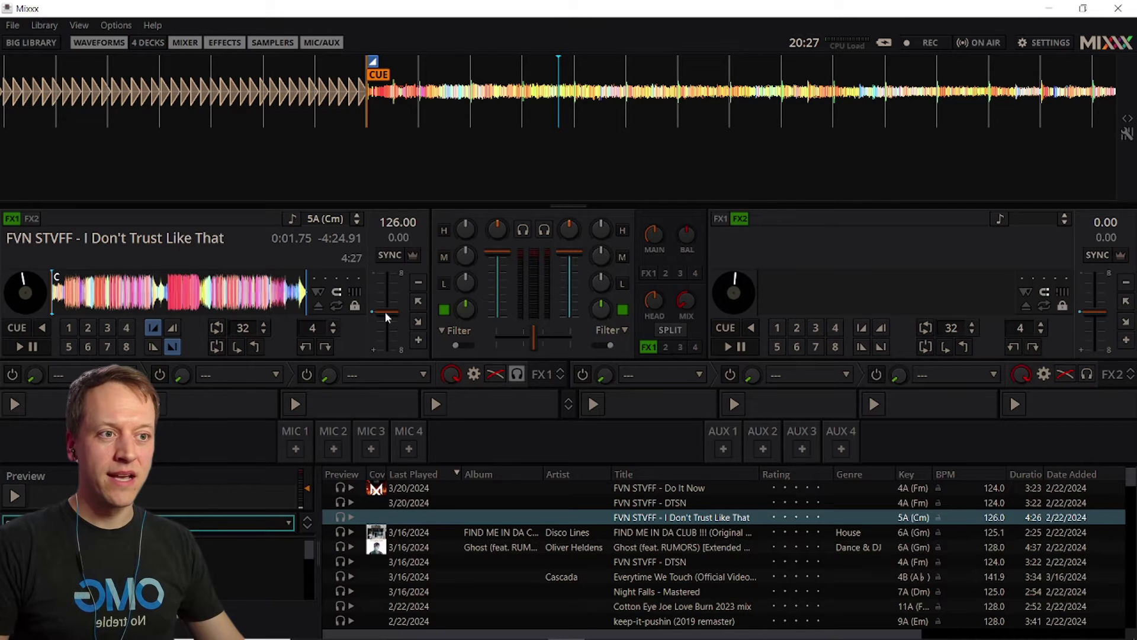
drag(385, 312, 396, 183)
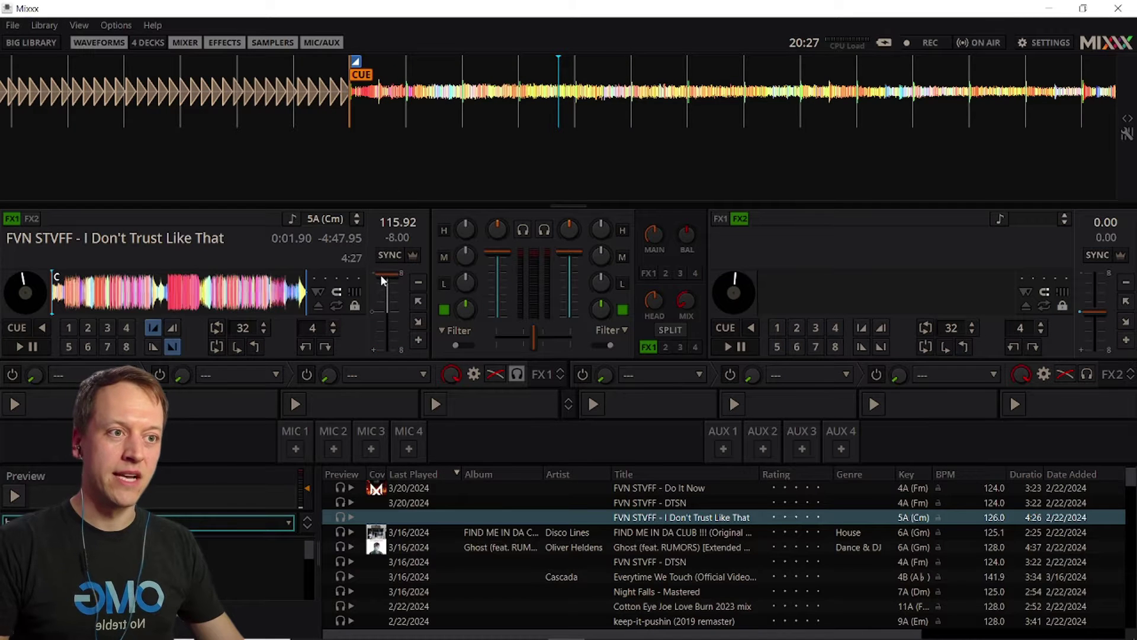
right_click(393, 303)
click(30, 347)
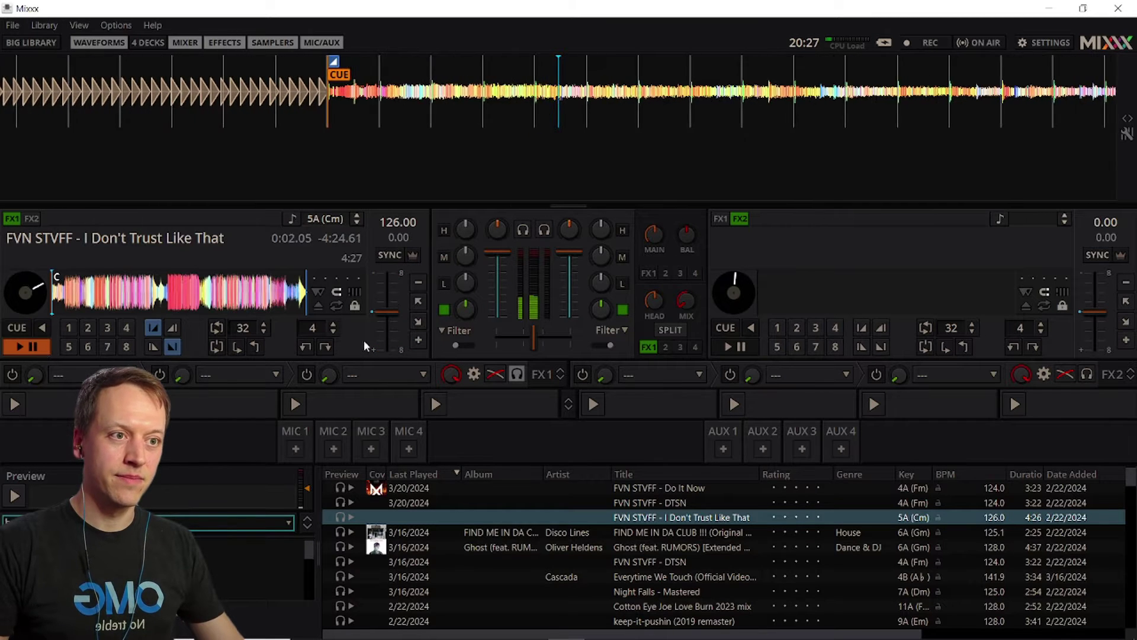
drag(393, 314, 389, 259)
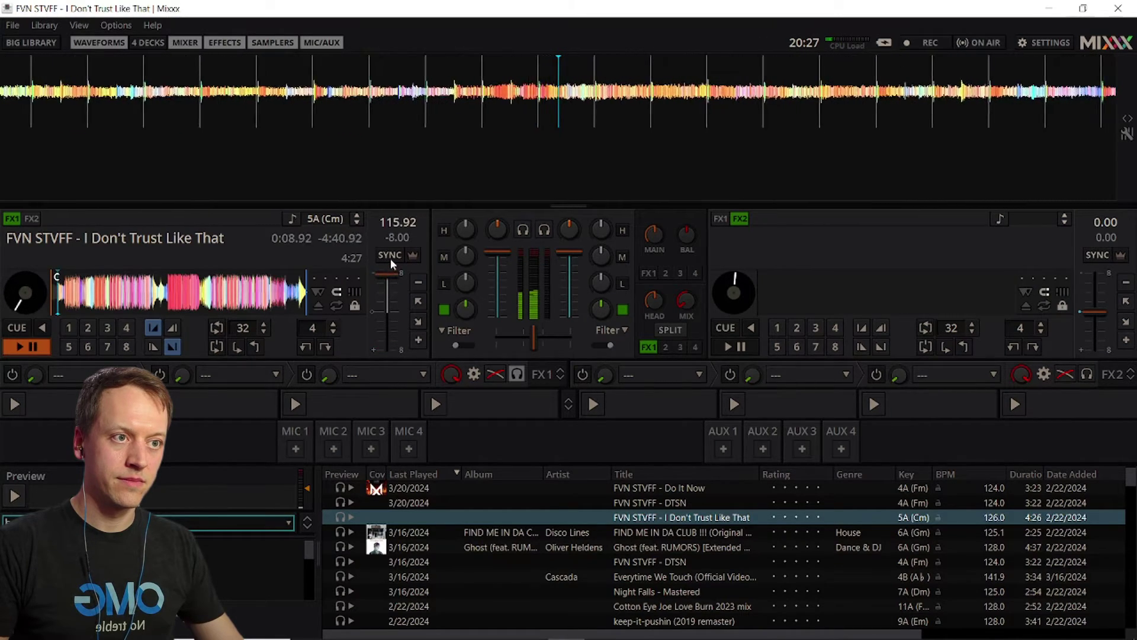
click(23, 347)
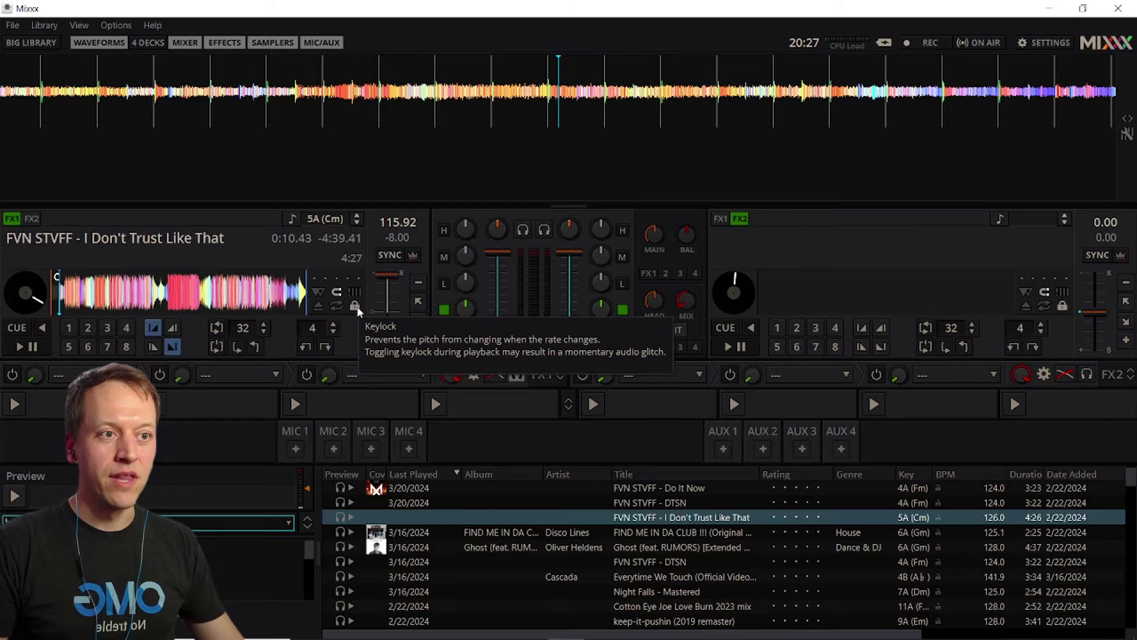
Reset deck 1 to 126 BPM, play it, slow it again to -8% (115.92 BPM), then pause.
right_click(391, 309)
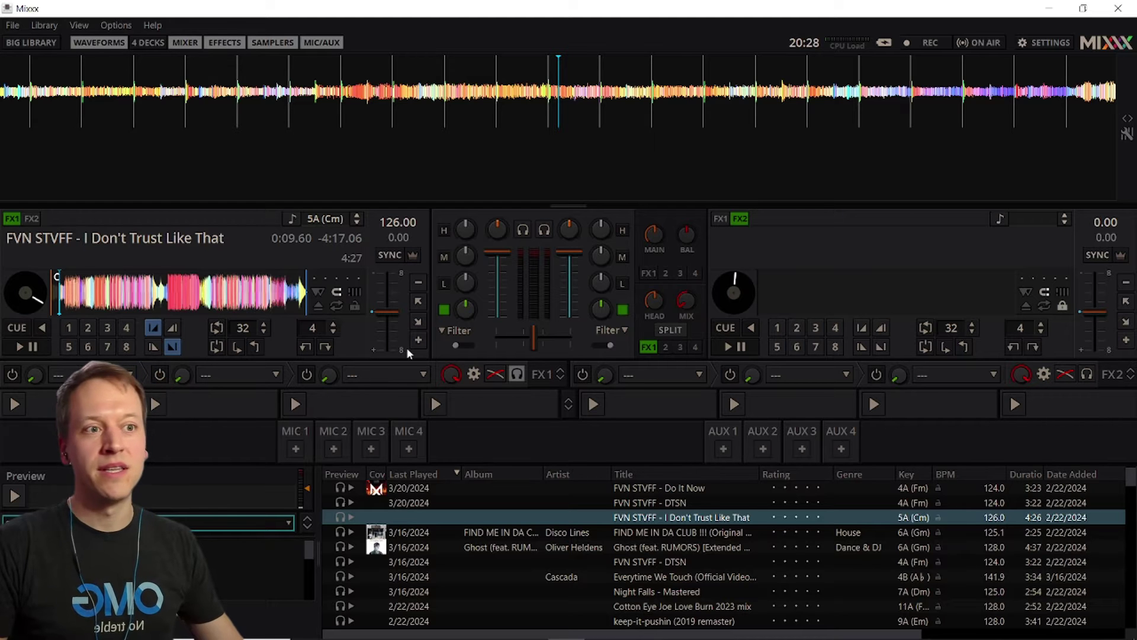
key(d)
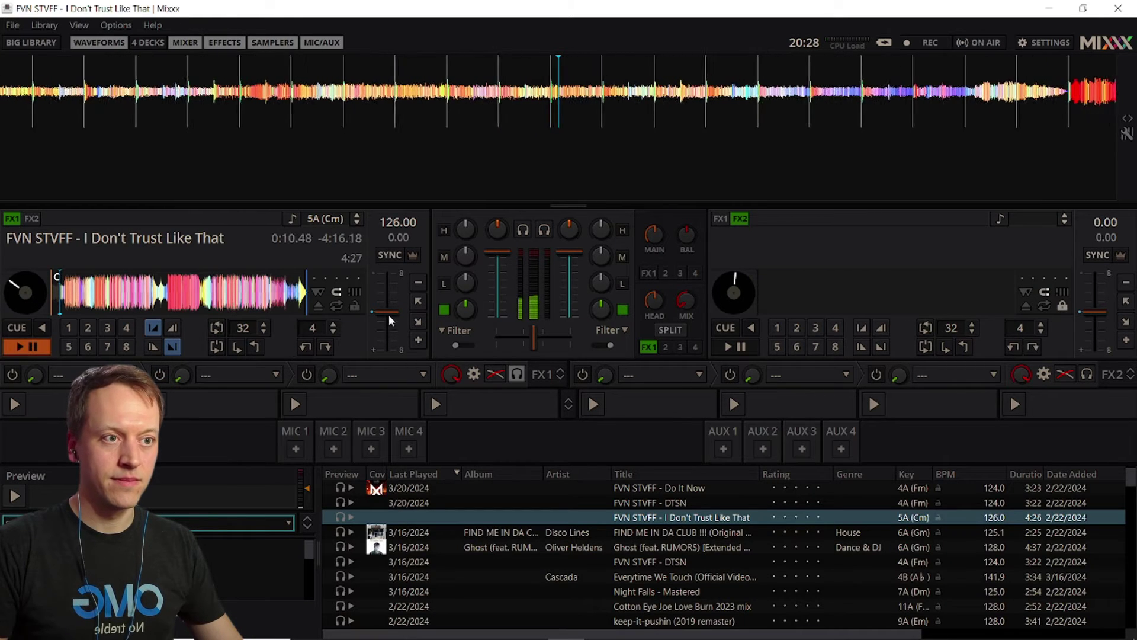
drag(389, 314, 394, 254)
click(33, 347)
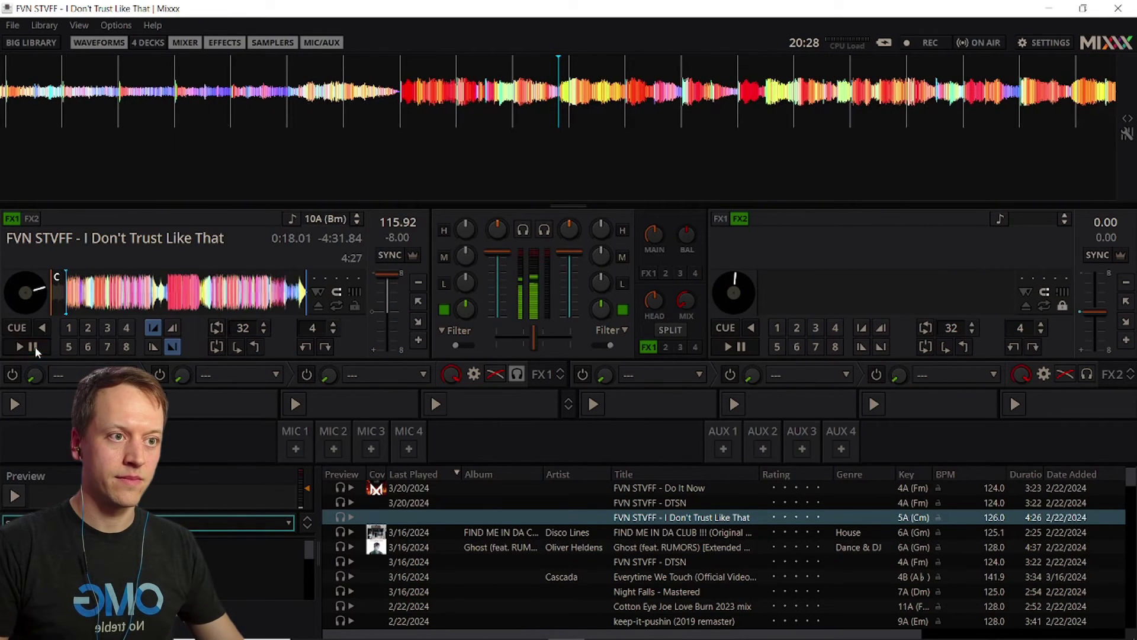
Turn on keylock, reset deck 1 to 126 BPM, set key 5A (Cm) and start playback.
click(351, 307)
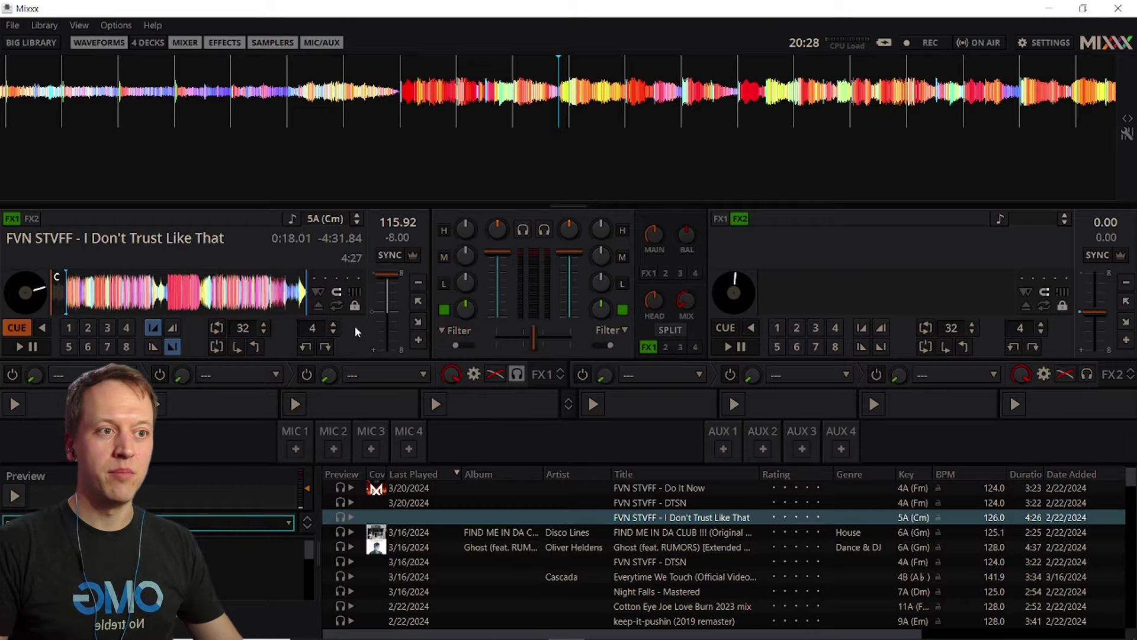
right_click(382, 313)
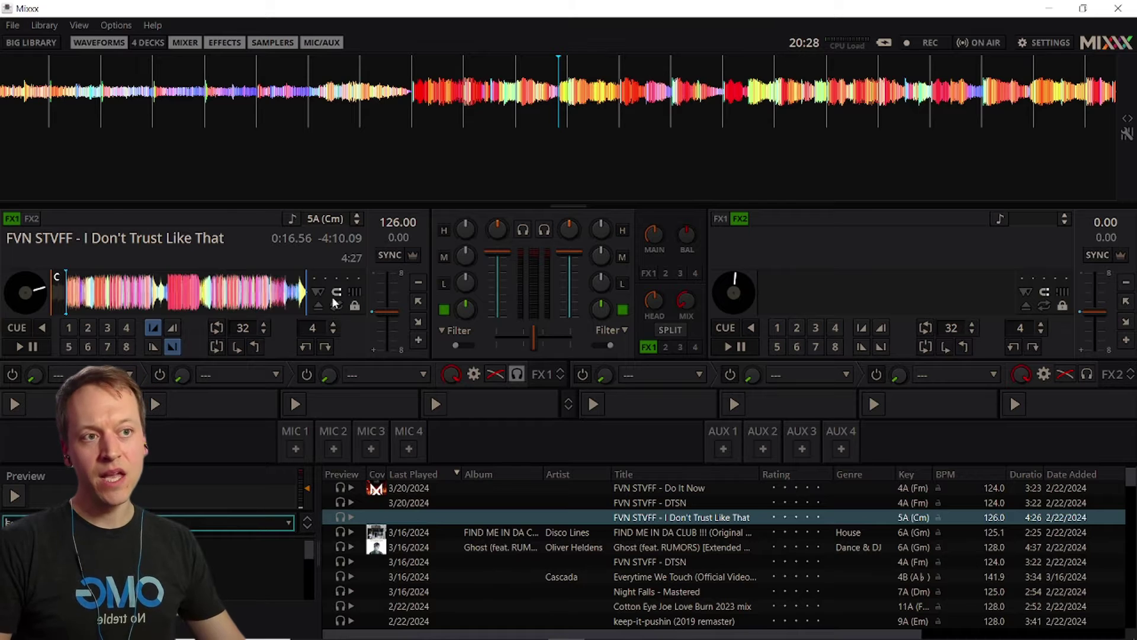
click(358, 217)
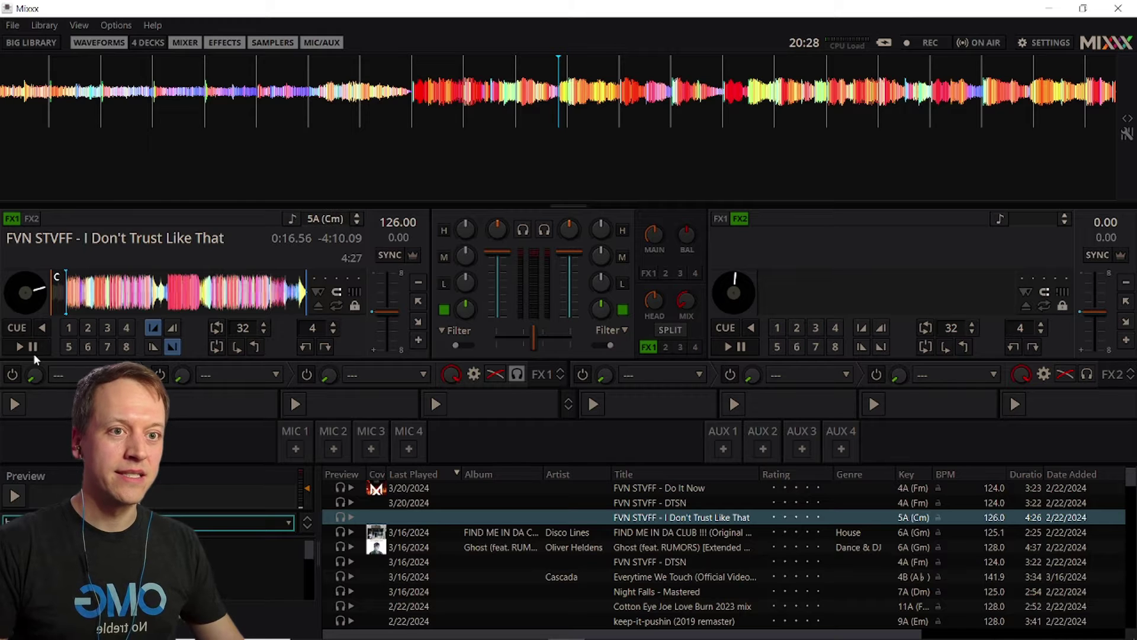
click(32, 350)
Shift deck 1's key up two steps and back down to 5A (Cm), then pause.
click(357, 217)
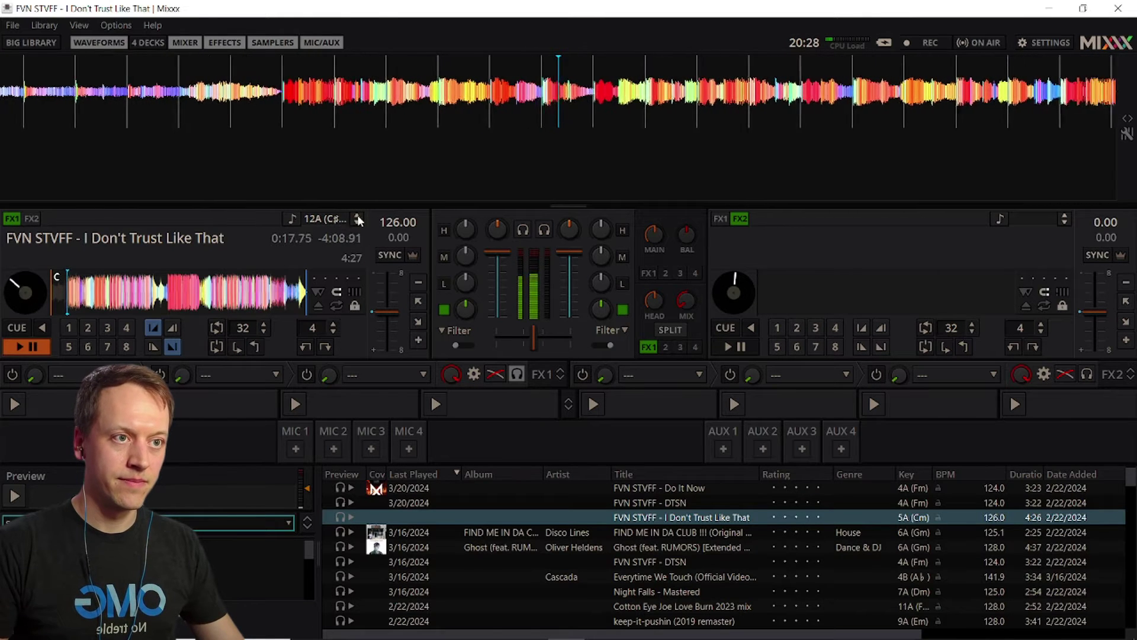
click(357, 216)
click(357, 216)
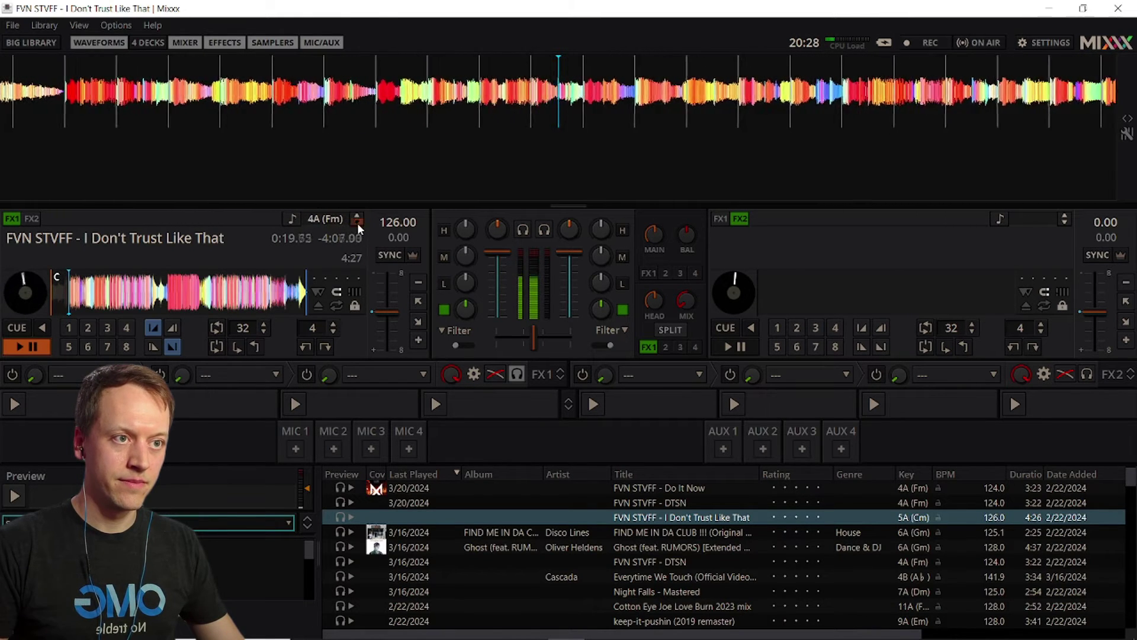
click(357, 224)
click(357, 224)
click(357, 224)
click(33, 347)
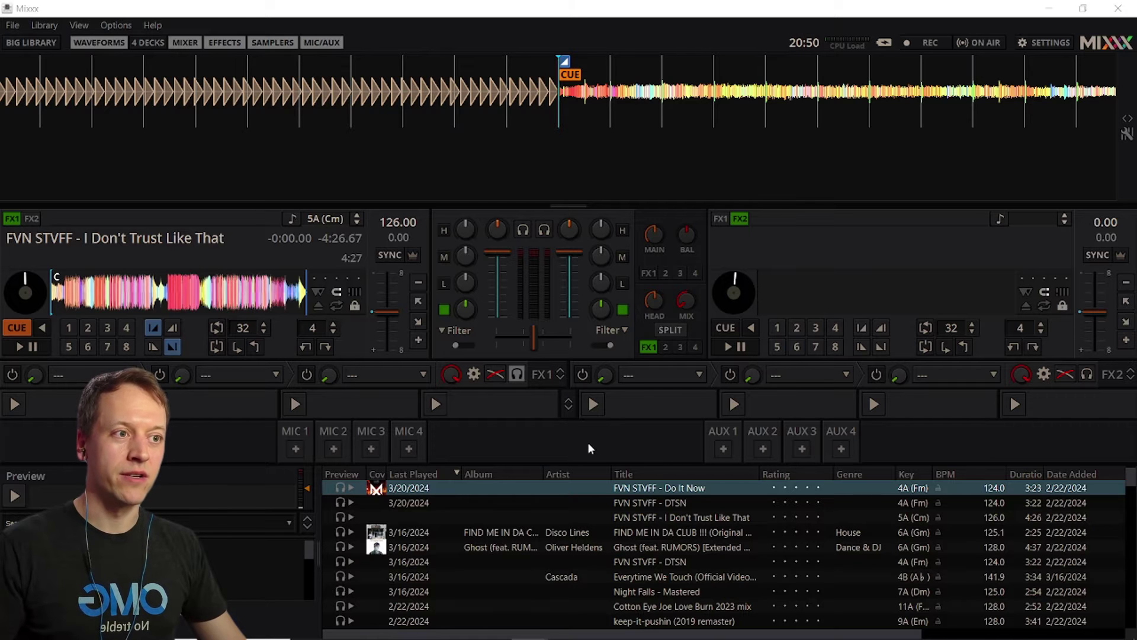
Load 'FVN STVFF - Do It Now' onto deck 2, showing 124 BPM in key 4A (Fm).
drag(680, 489, 826, 271)
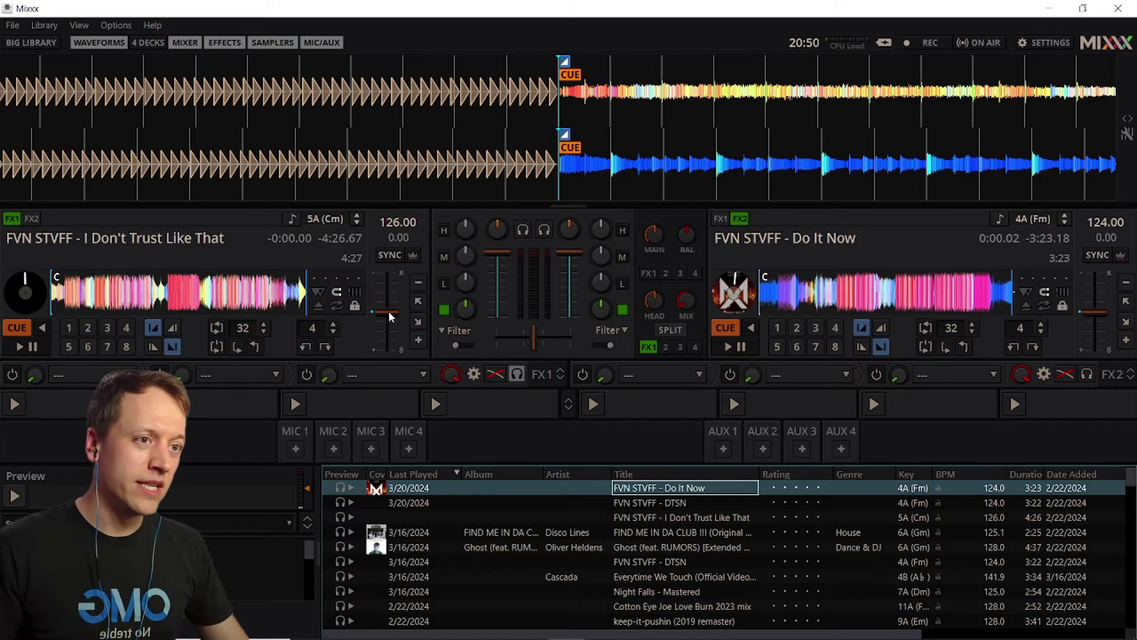
Nudge both pitch faders, reset deck 2's tempo, then sync both decks to 126 BPM.
drag(389, 311, 386, 309)
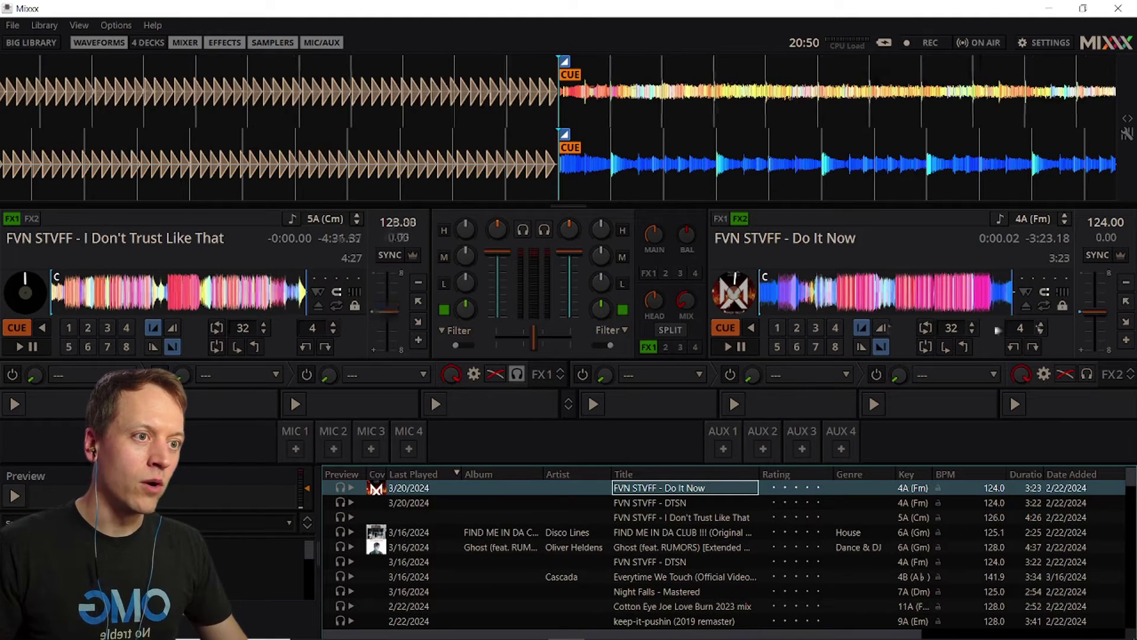
drag(1085, 308, 1093, 320)
right_click(1096, 290)
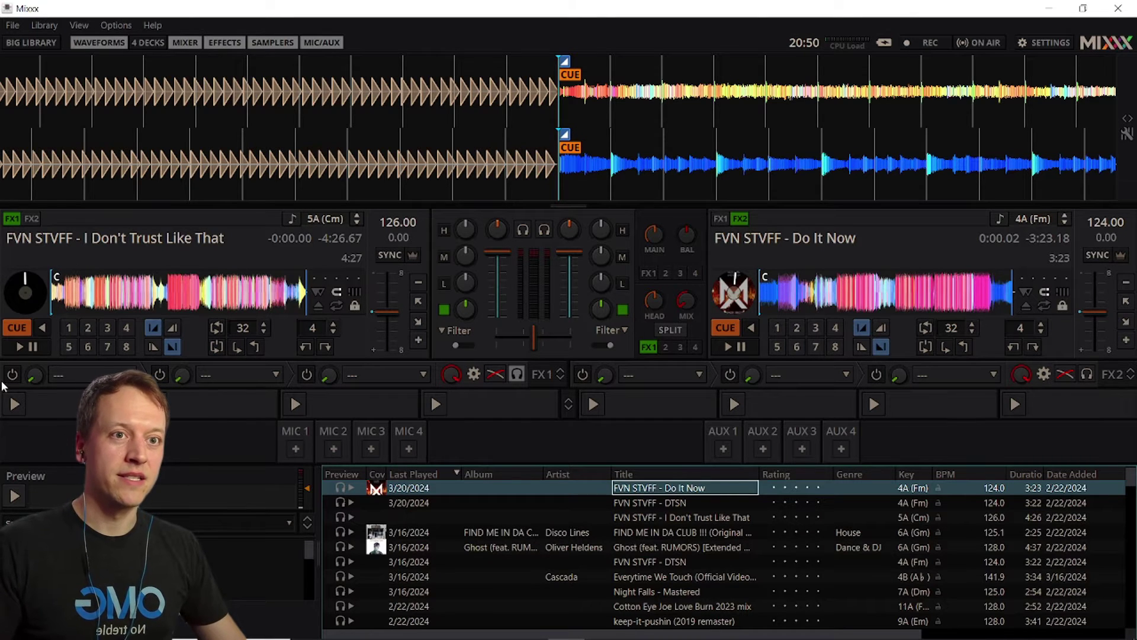
click(414, 254)
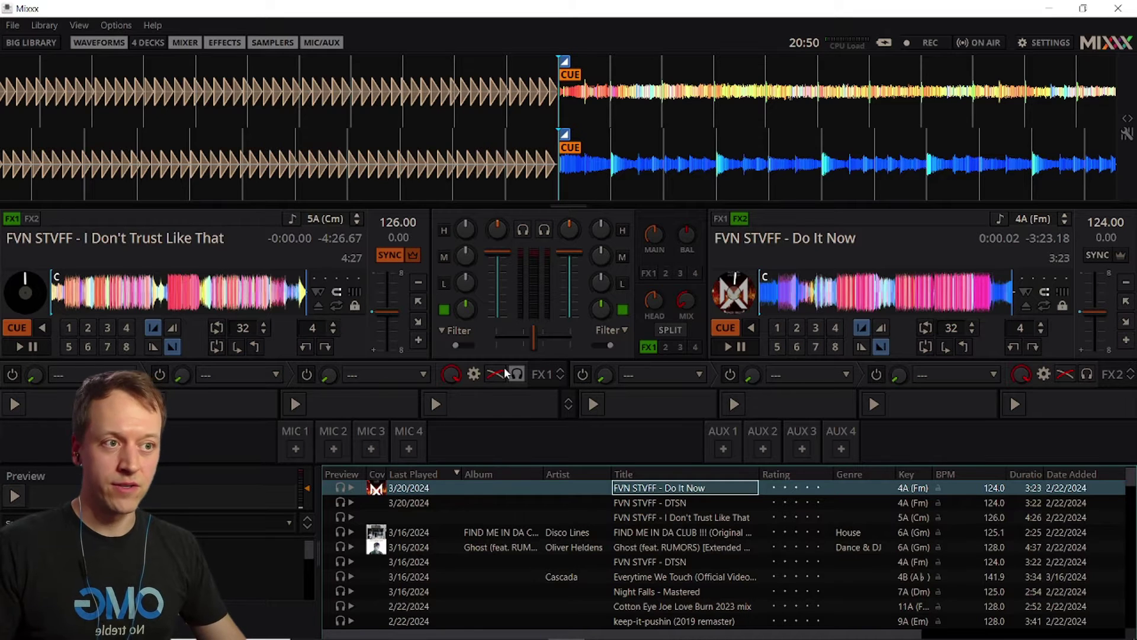
click(1098, 255)
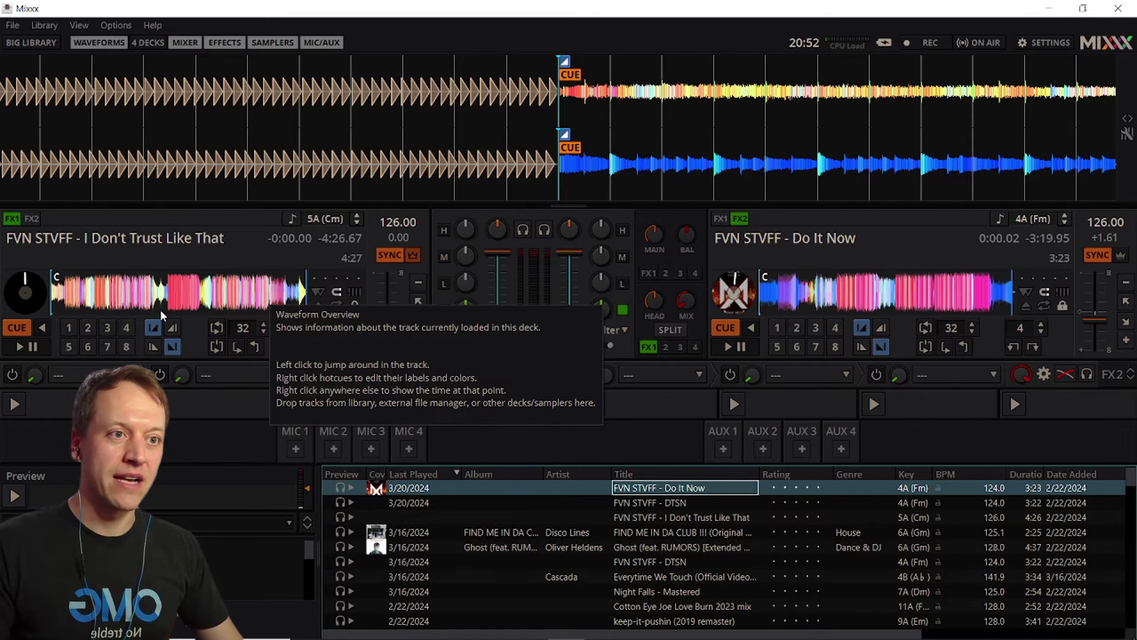
Jump deck 1 near its end, play it, set hotcue 8 around 3:48 and preview it.
click(269, 294)
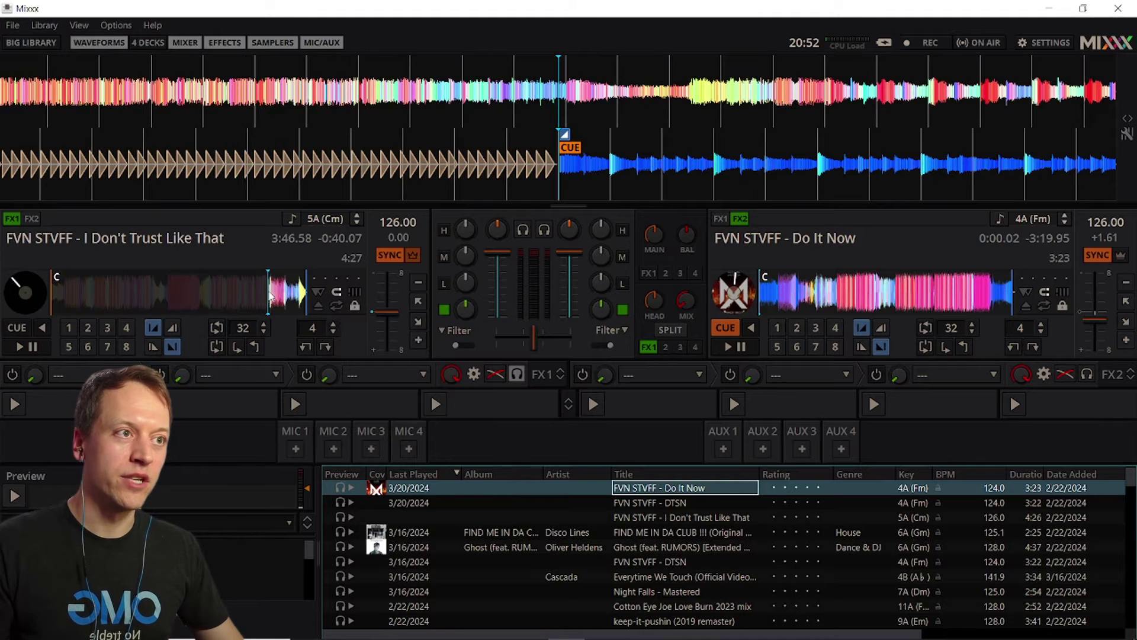
key(d)
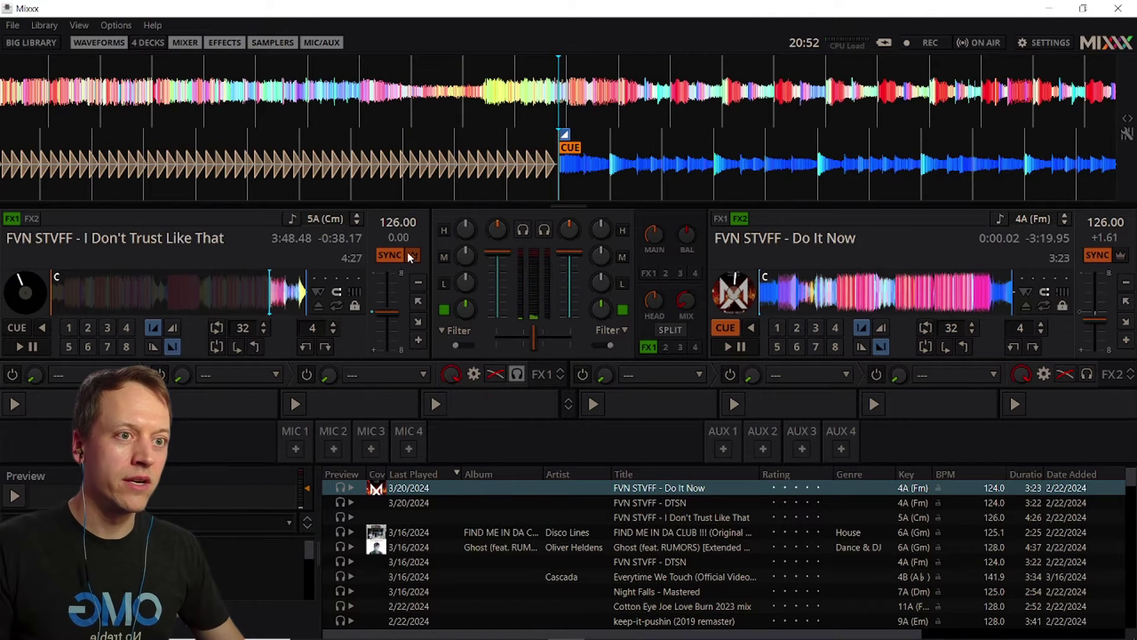
click(128, 346)
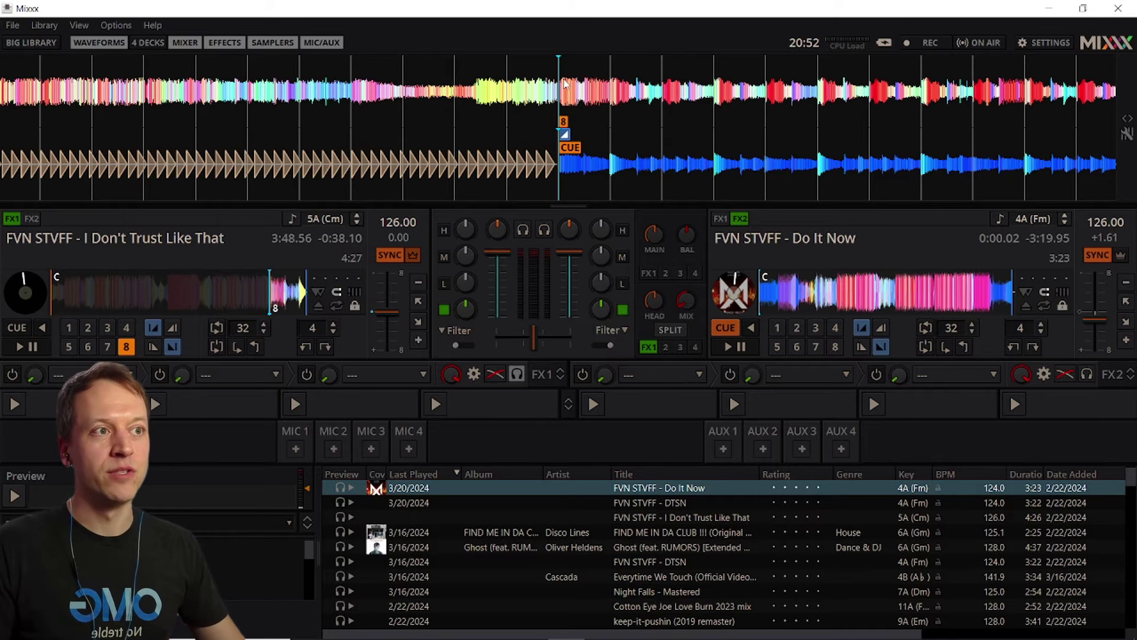
click(126, 347)
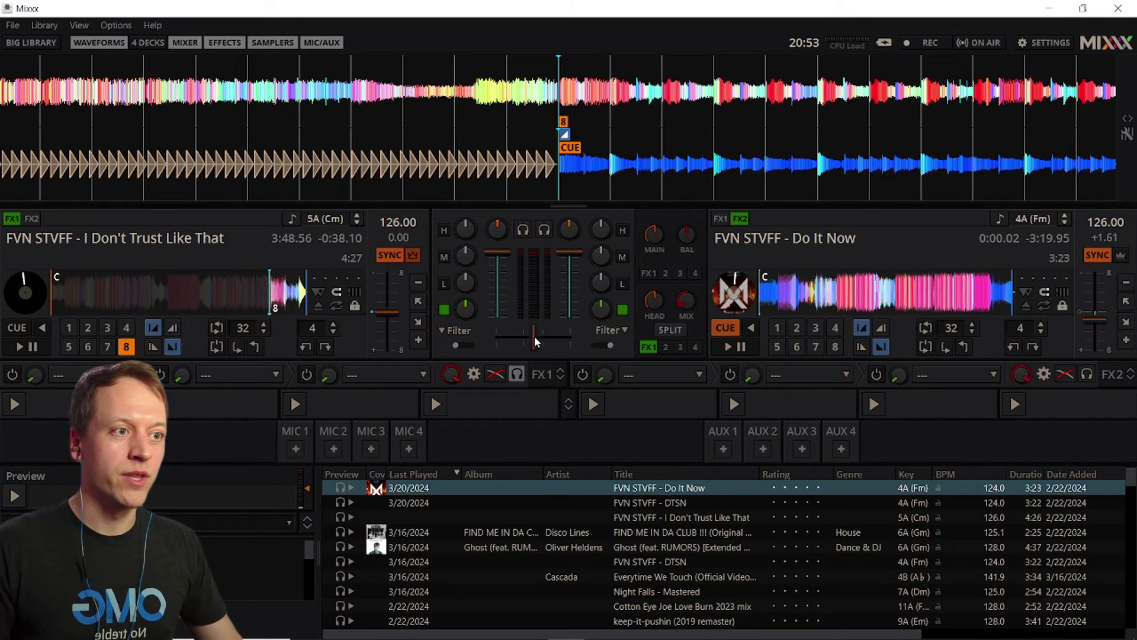
Play I Don't Trust Like That and Do It Now, sliding the crossfader toward deck 2.
drag(531, 335, 385, 342)
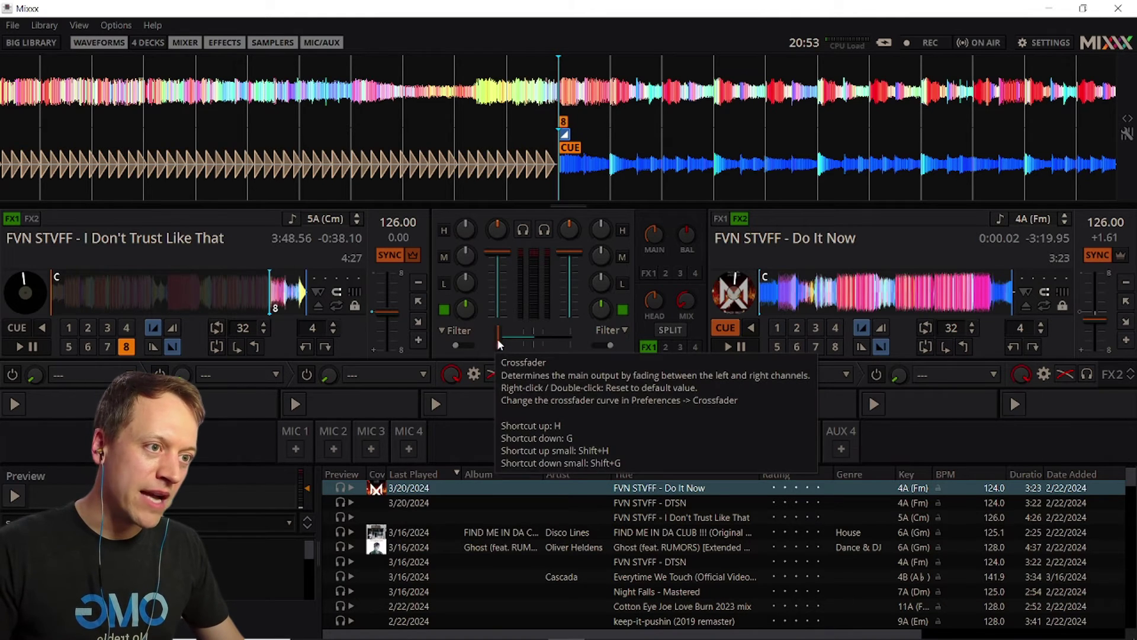
mouse_move(503, 339)
mouse_down()
mouse_move(574, 336)
mouse_move(507, 331)
mouse_up()
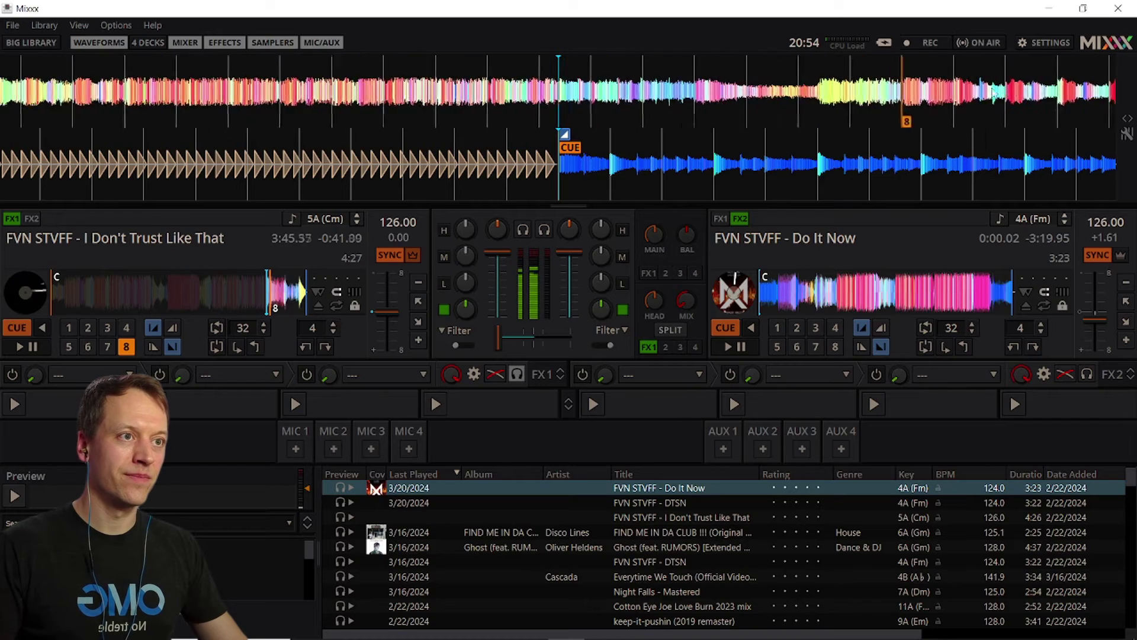
click(33, 349)
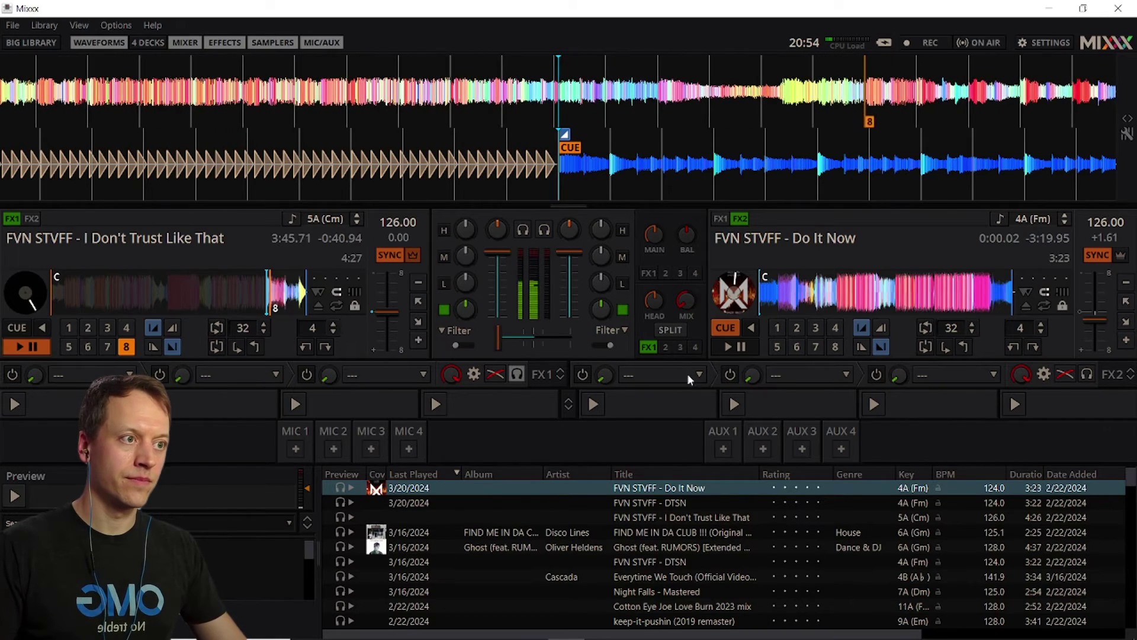
click(731, 345)
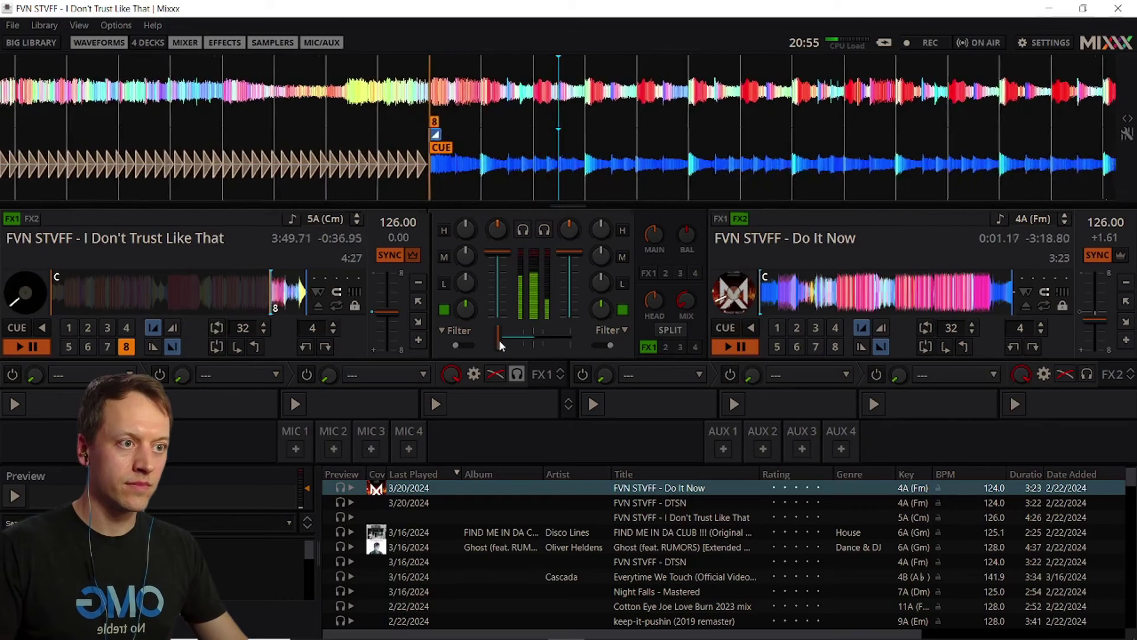
drag(499, 339, 570, 353)
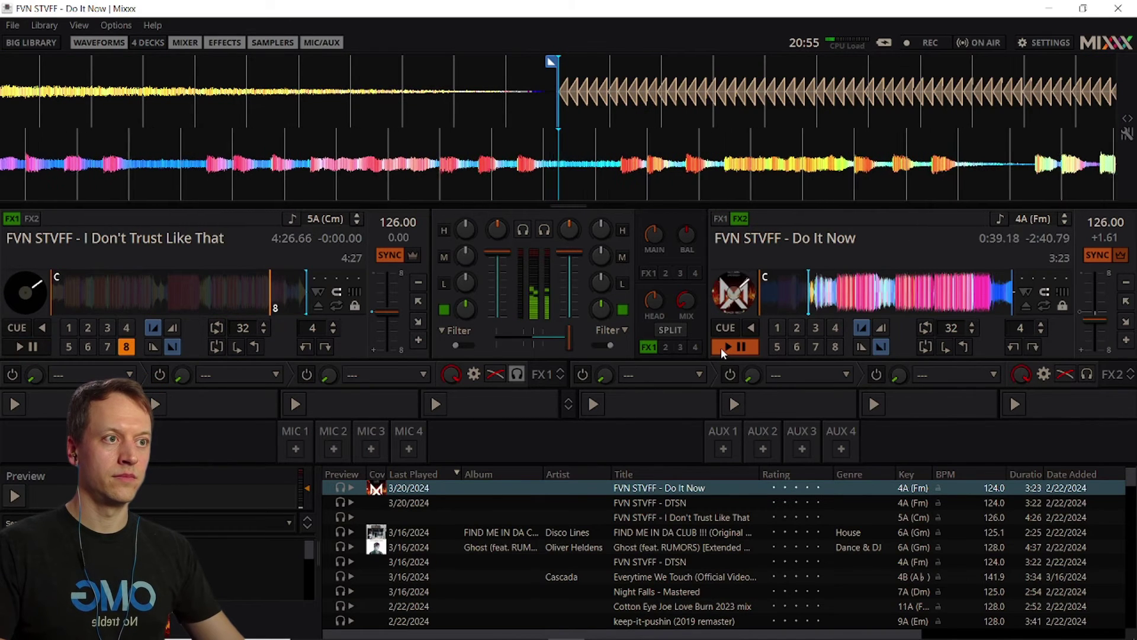
Pause Do It Now, cut deck 1's treble, and toggle its mid and bass kills back off.
click(721, 349)
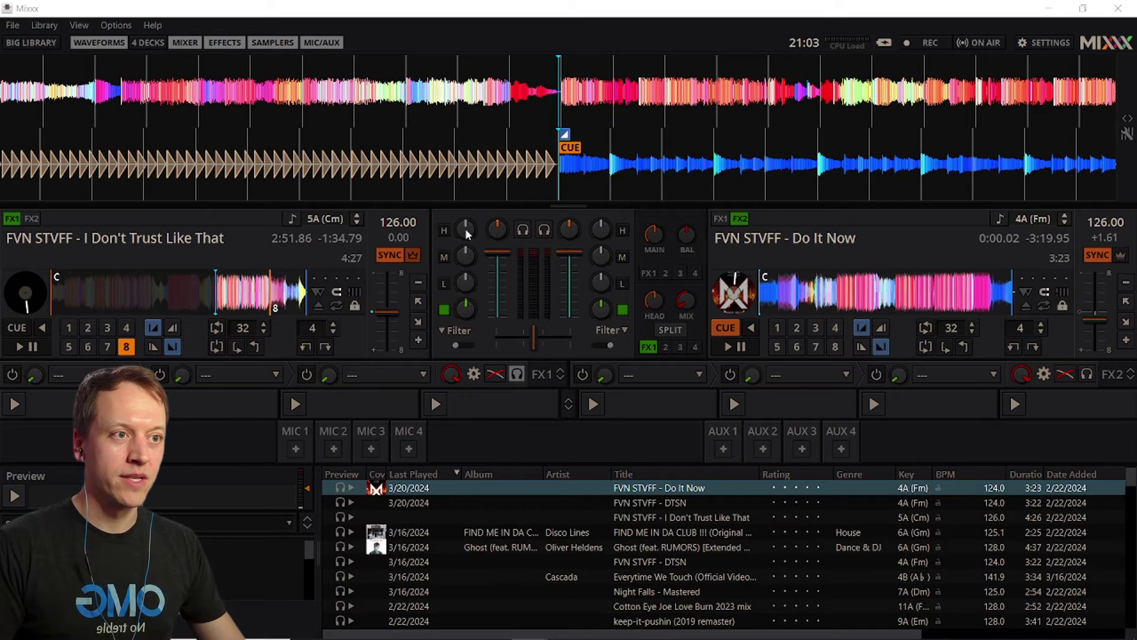
drag(466, 232, 471, 285)
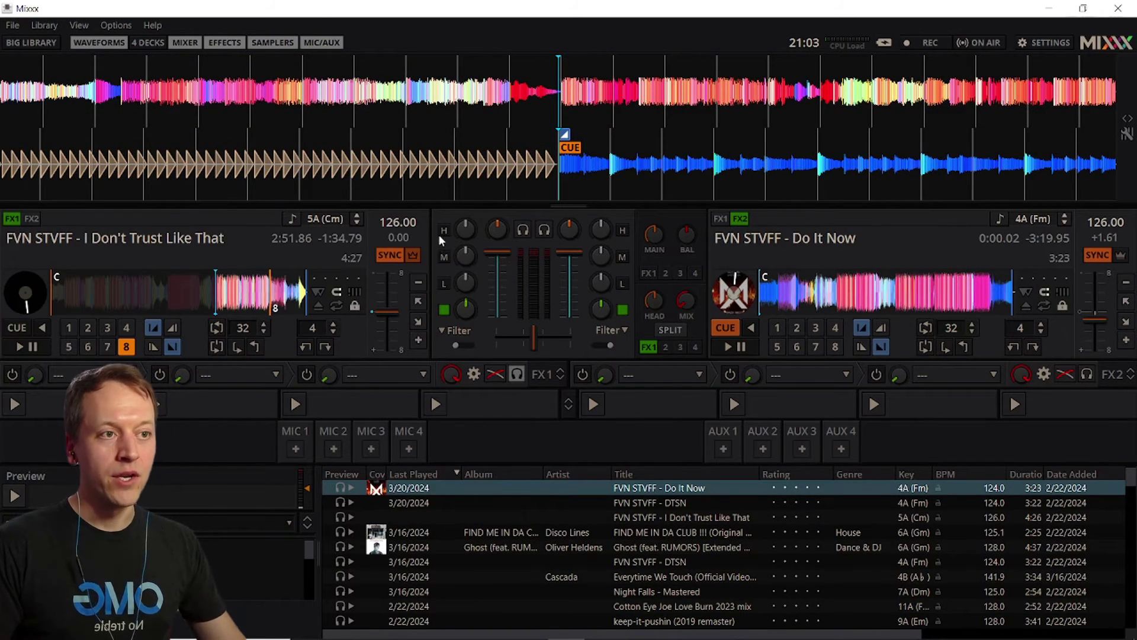
click(446, 255)
click(446, 254)
click(444, 283)
click(445, 285)
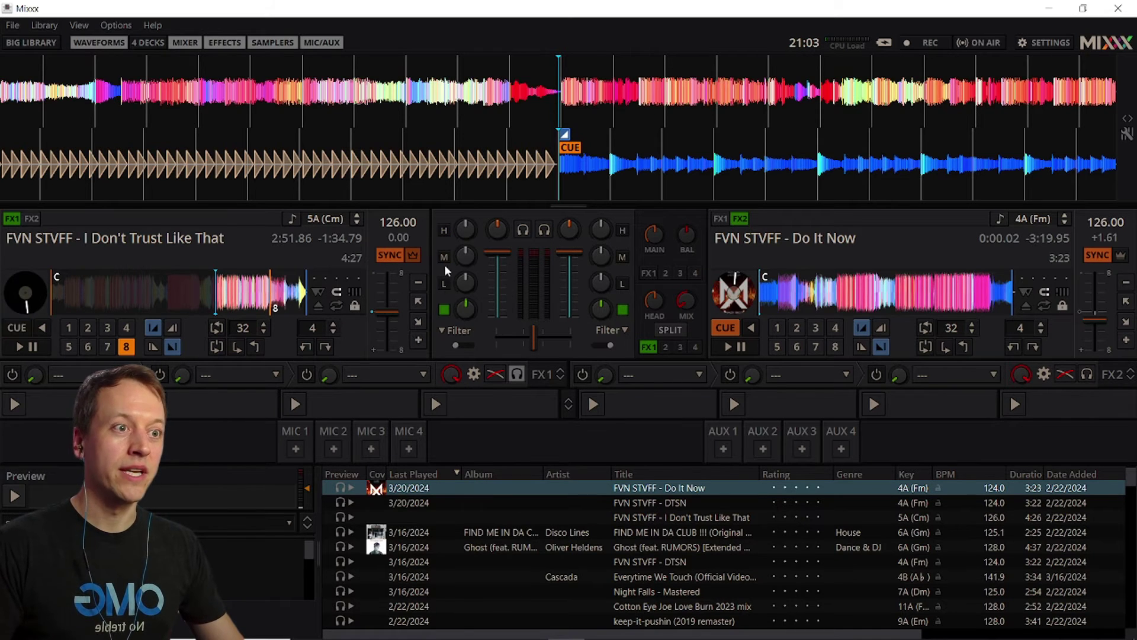
click(443, 258)
click(443, 258)
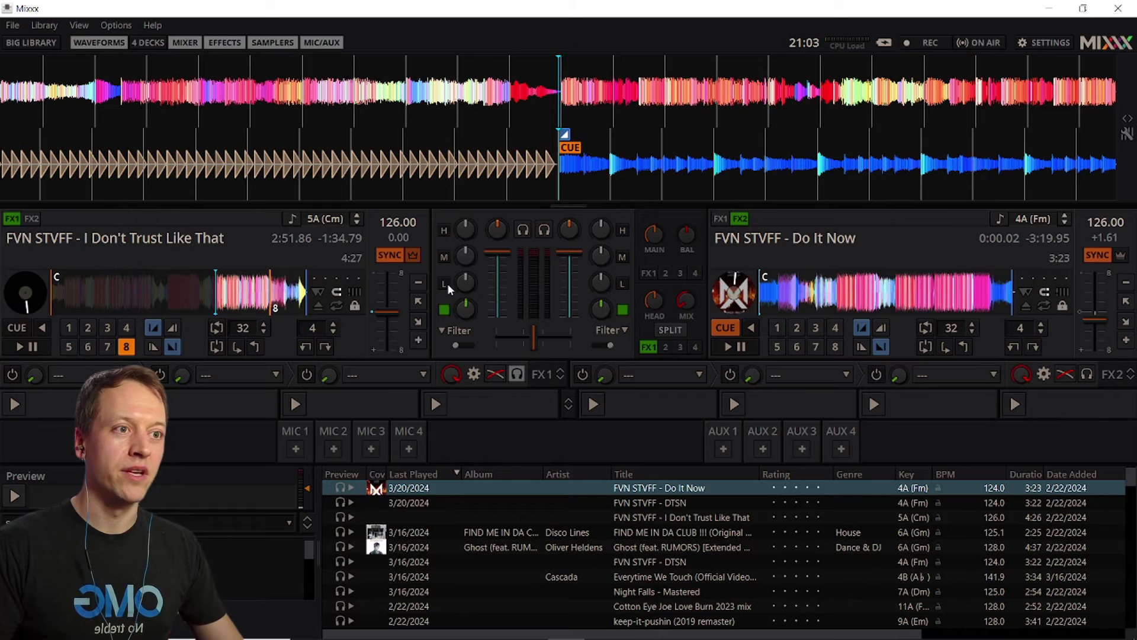
click(443, 257)
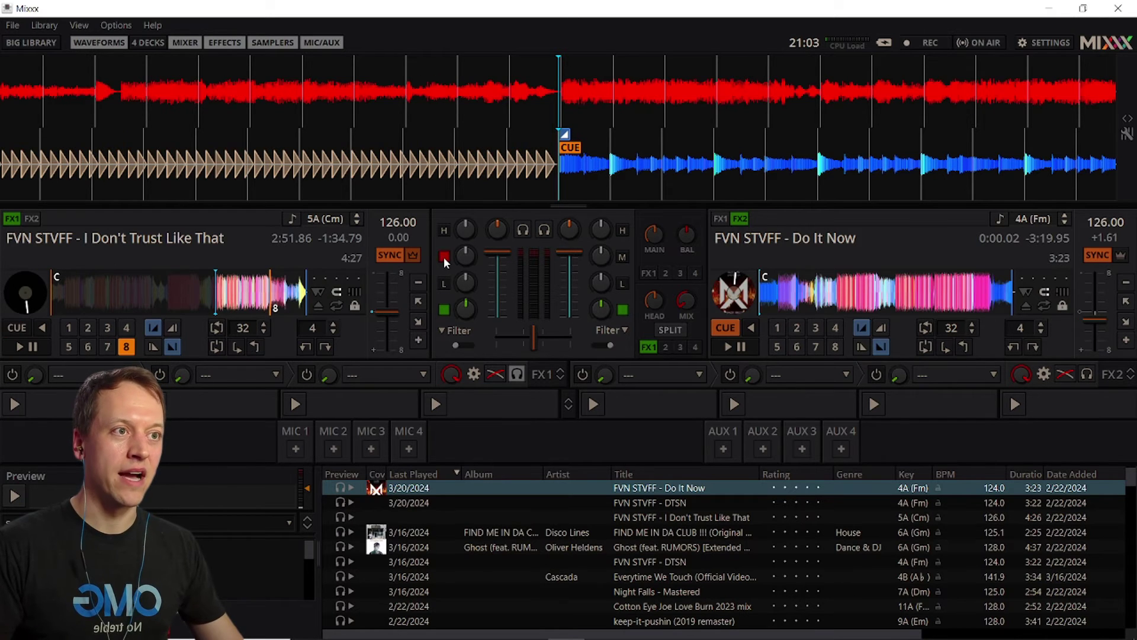
click(442, 257)
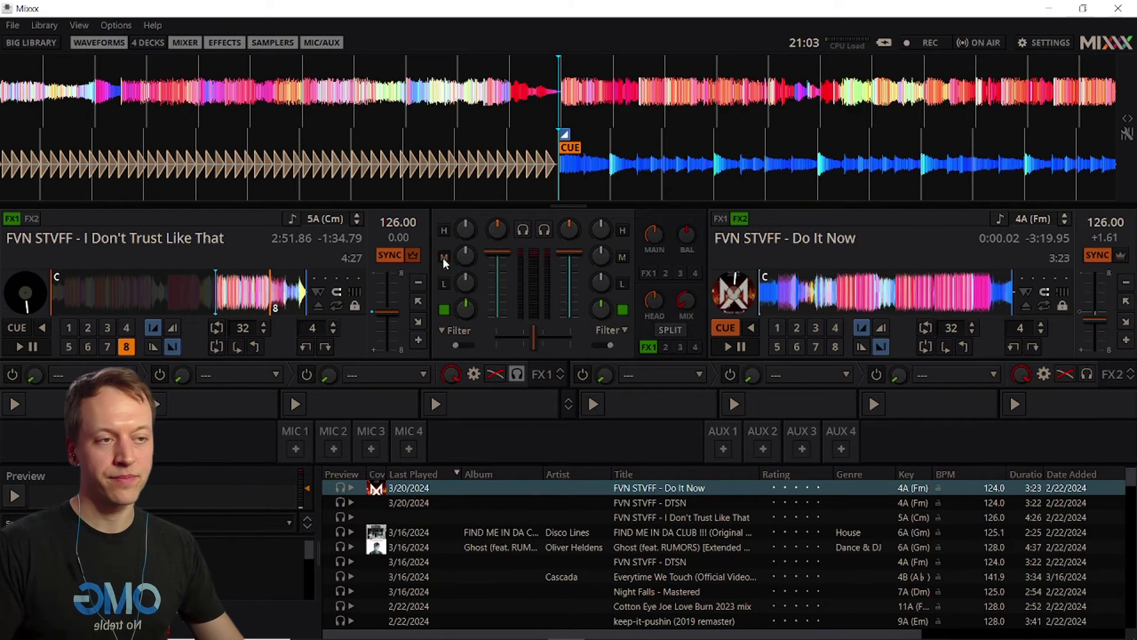
click(453, 331)
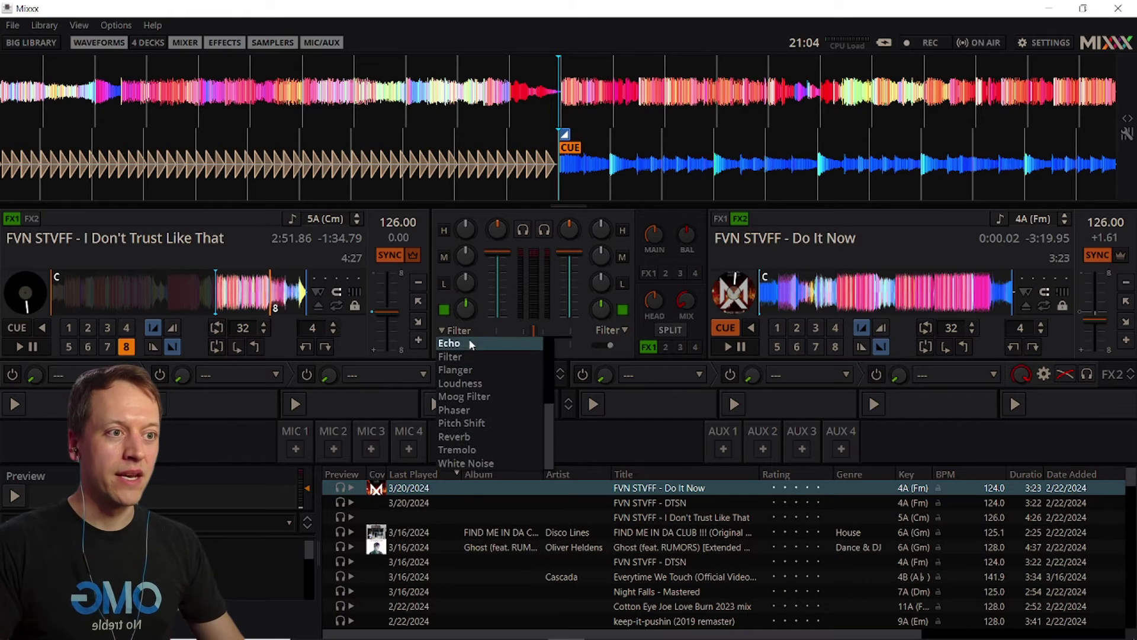
scroll(479, 390, up, 1)
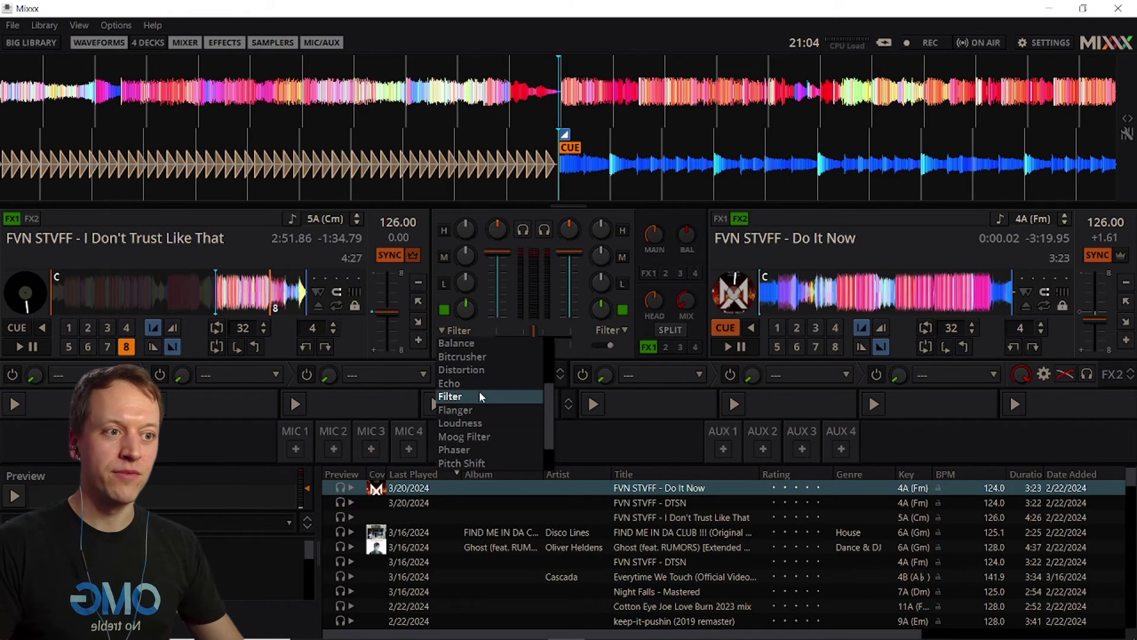
click(468, 397)
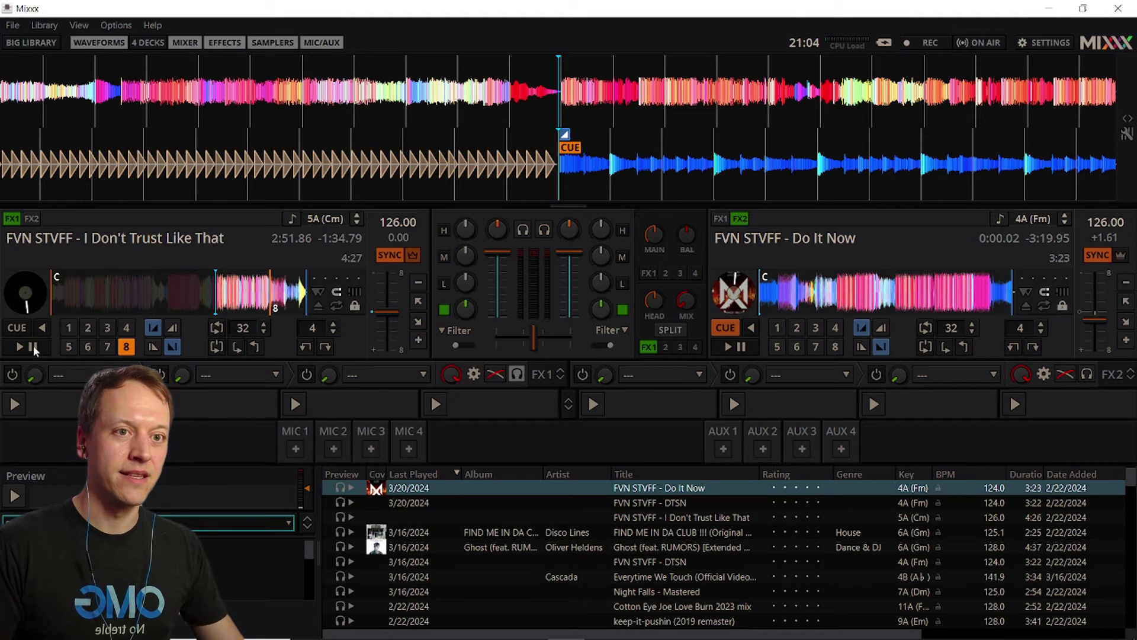
Kill Do It Now's bass and restart I Don't Trust Like That from about 3:42.
key(d)
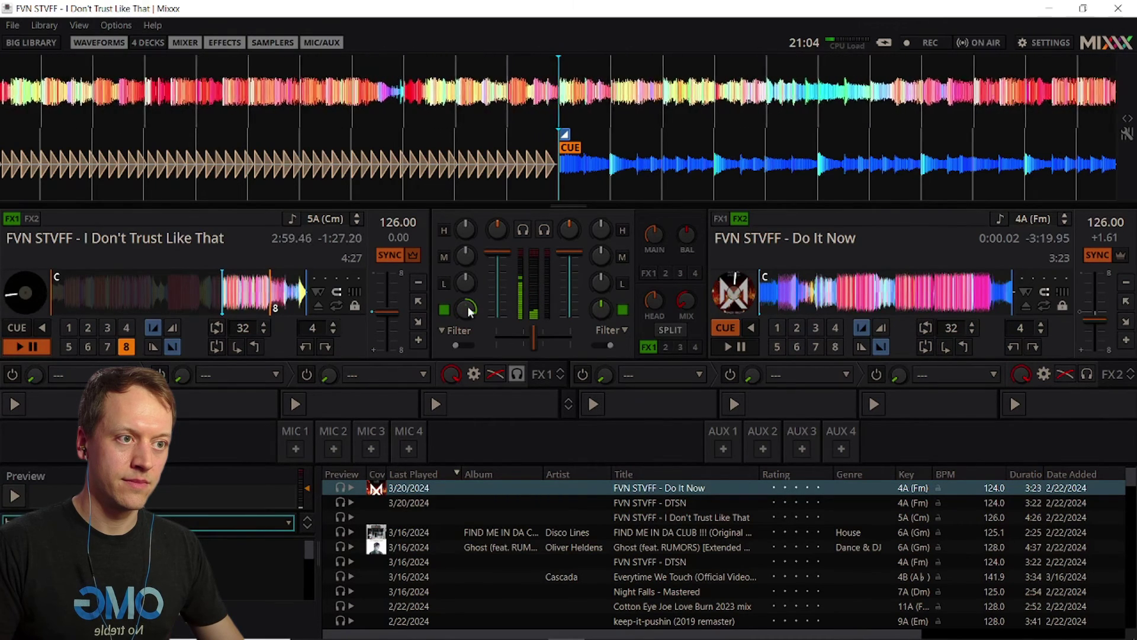
key(d)
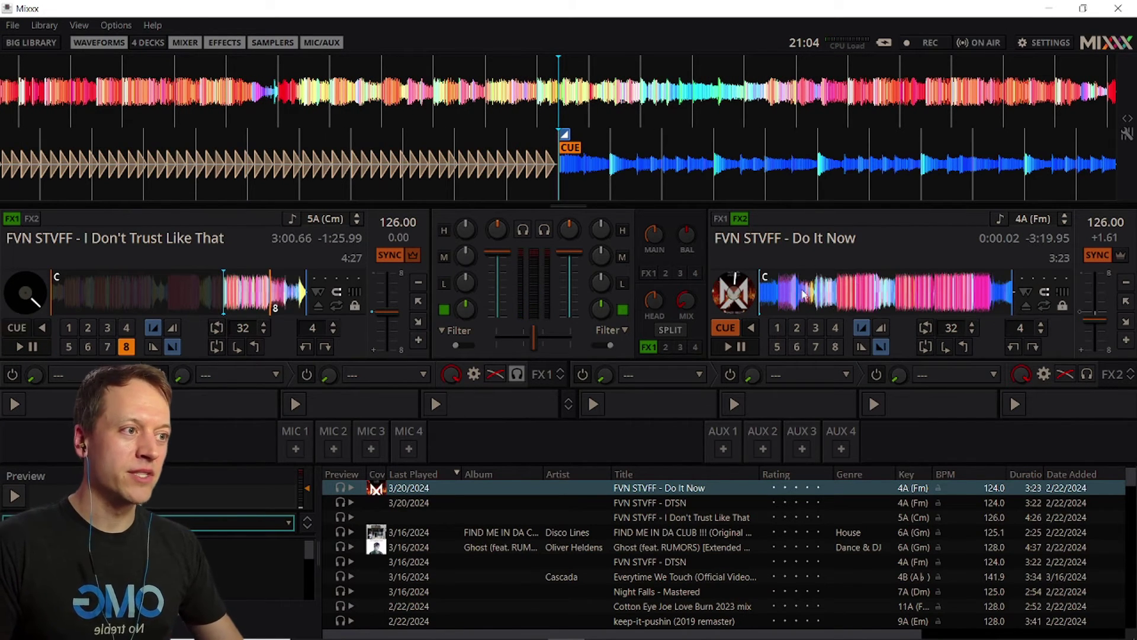
click(622, 284)
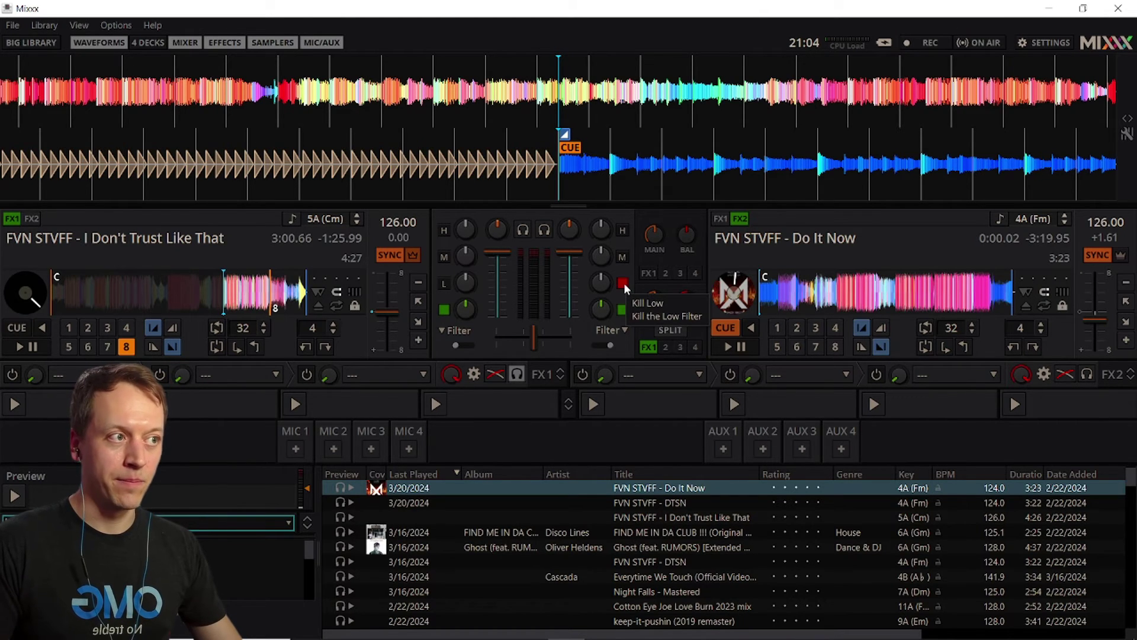
click(269, 296)
key(d)
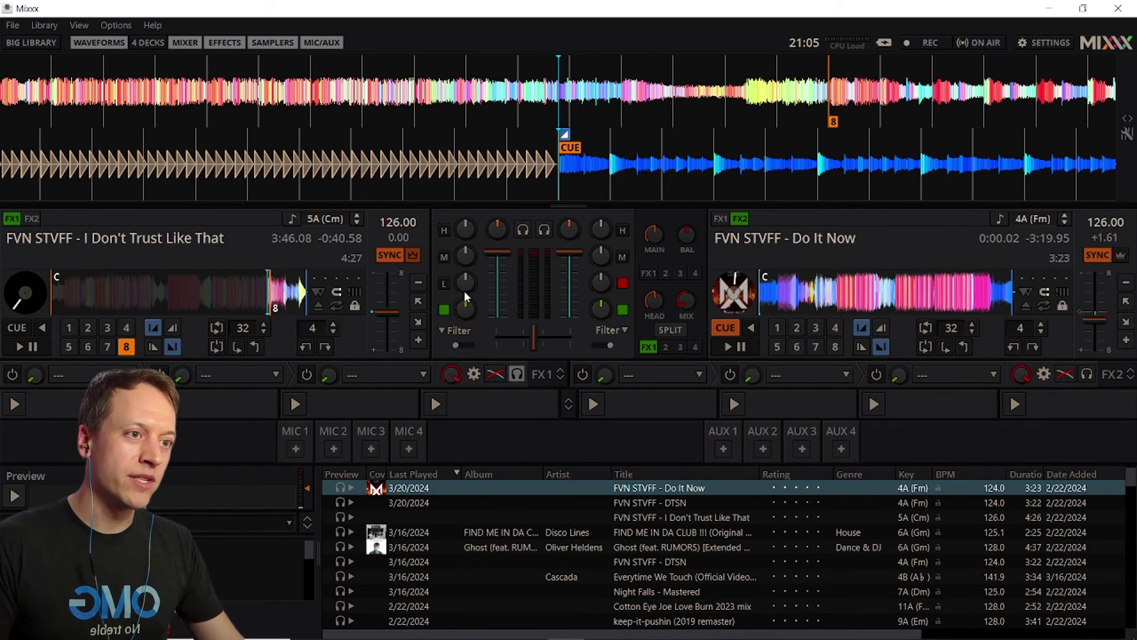
Turn deck 1's low EQ knob down, then reset it to centre.
drag(467, 283, 466, 310)
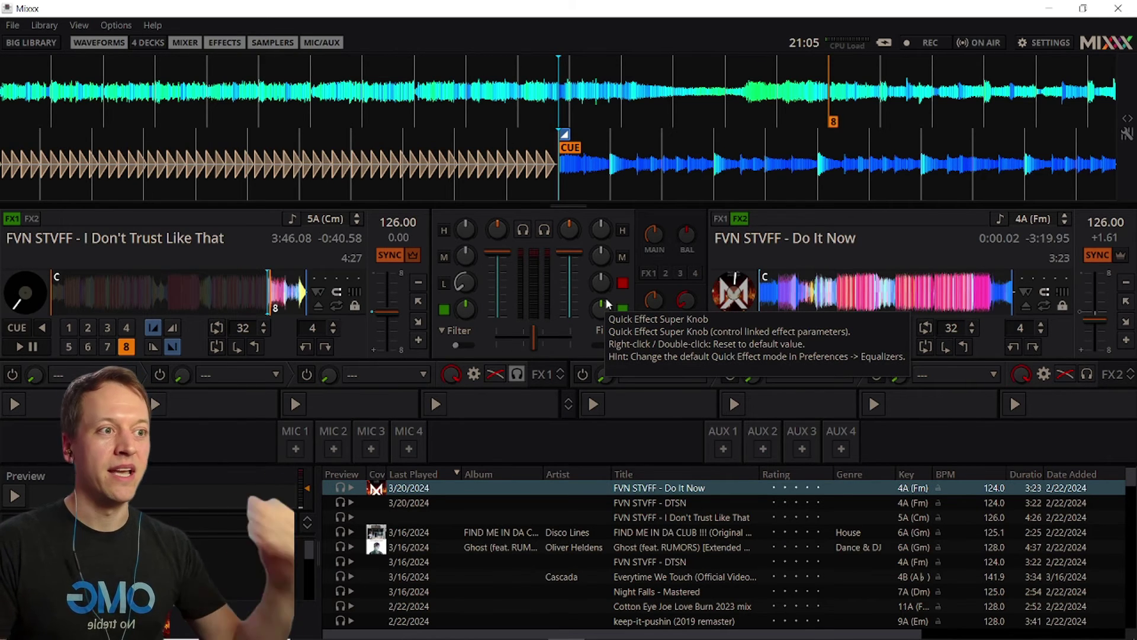
right_click(462, 285)
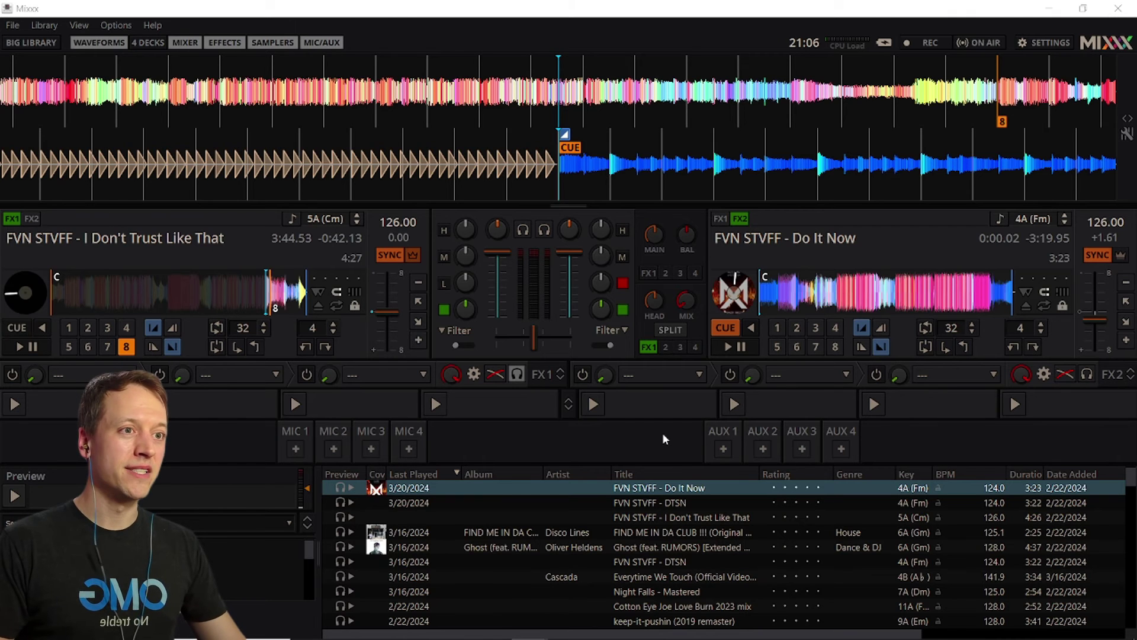
Play both decks, lower deck 2 three pitch steps to 124.14, then reset it to 124 BPM.
click(33, 346)
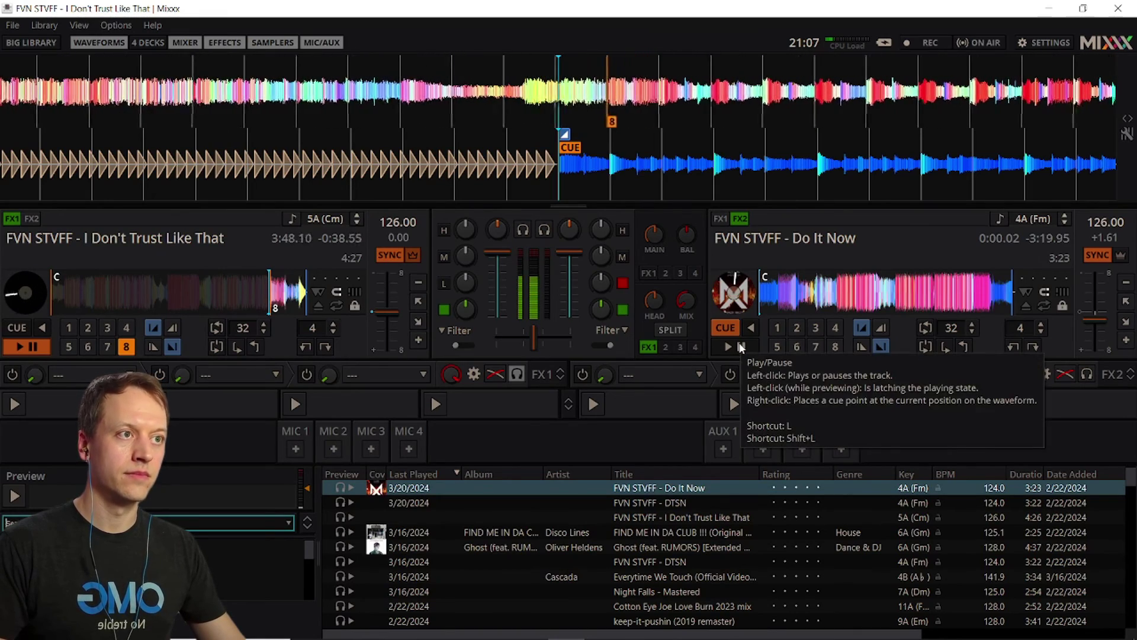
click(740, 347)
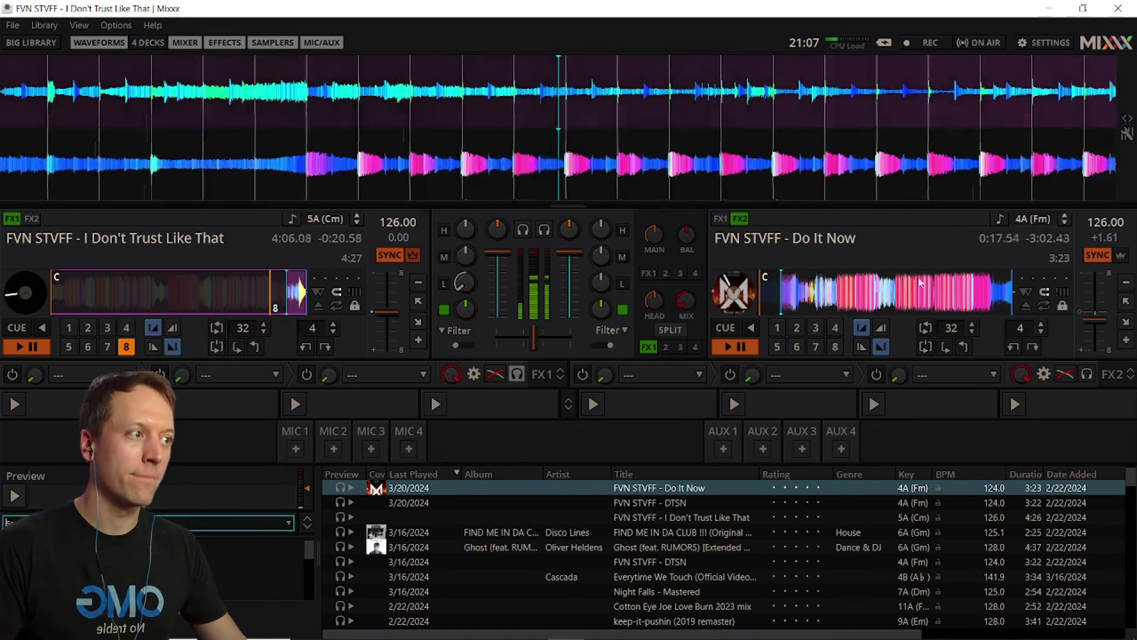
click(1129, 289)
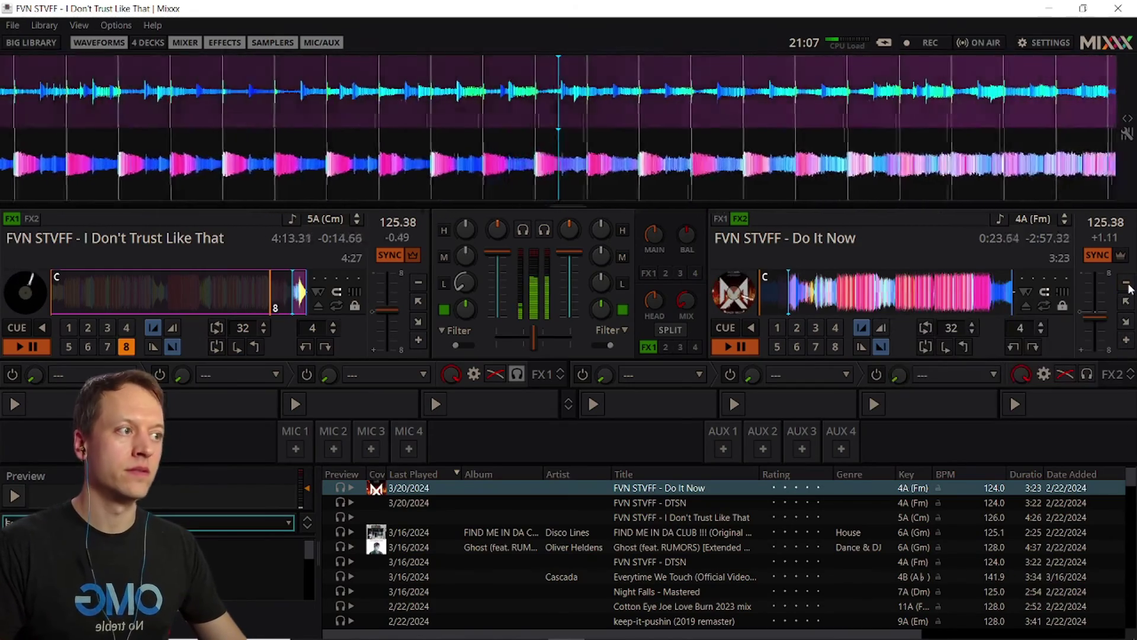
click(1128, 288)
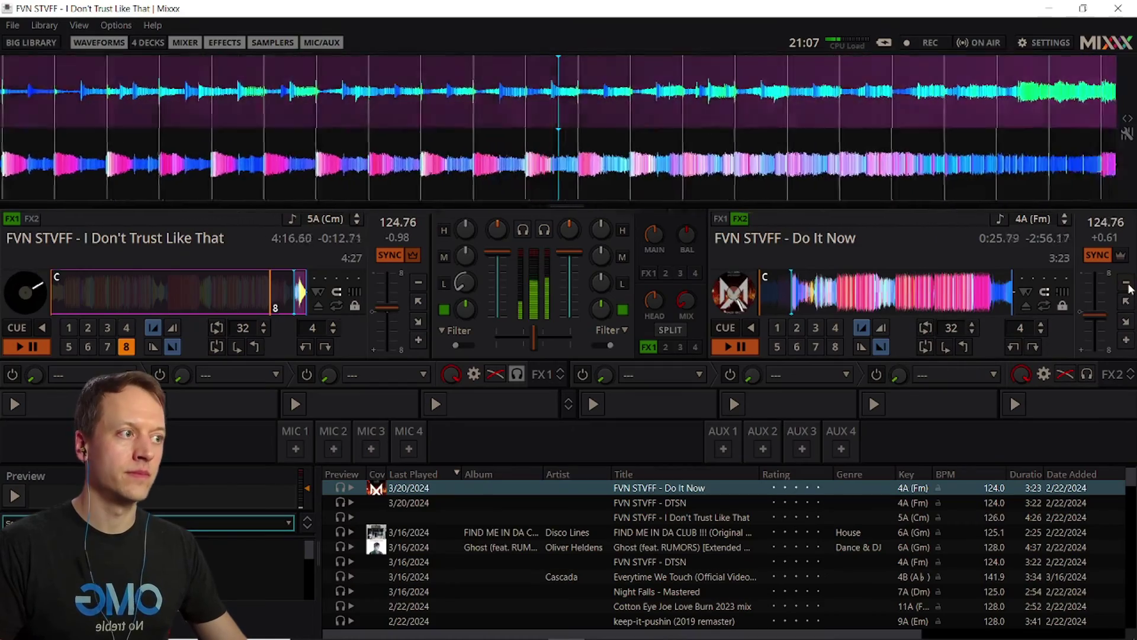
click(1129, 288)
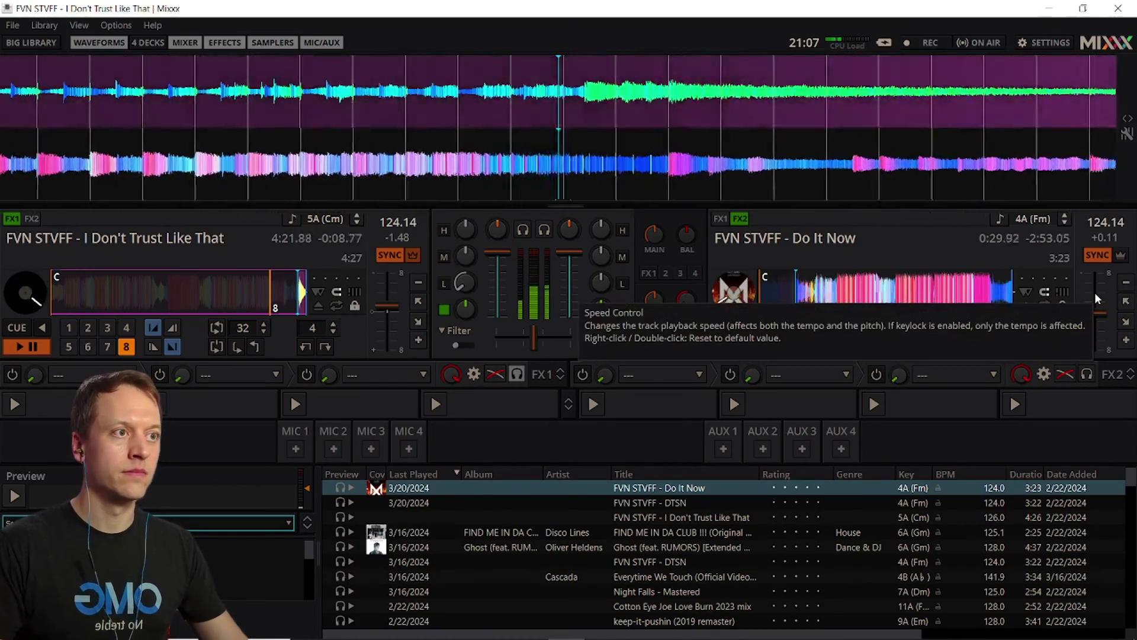
double_click(1096, 292)
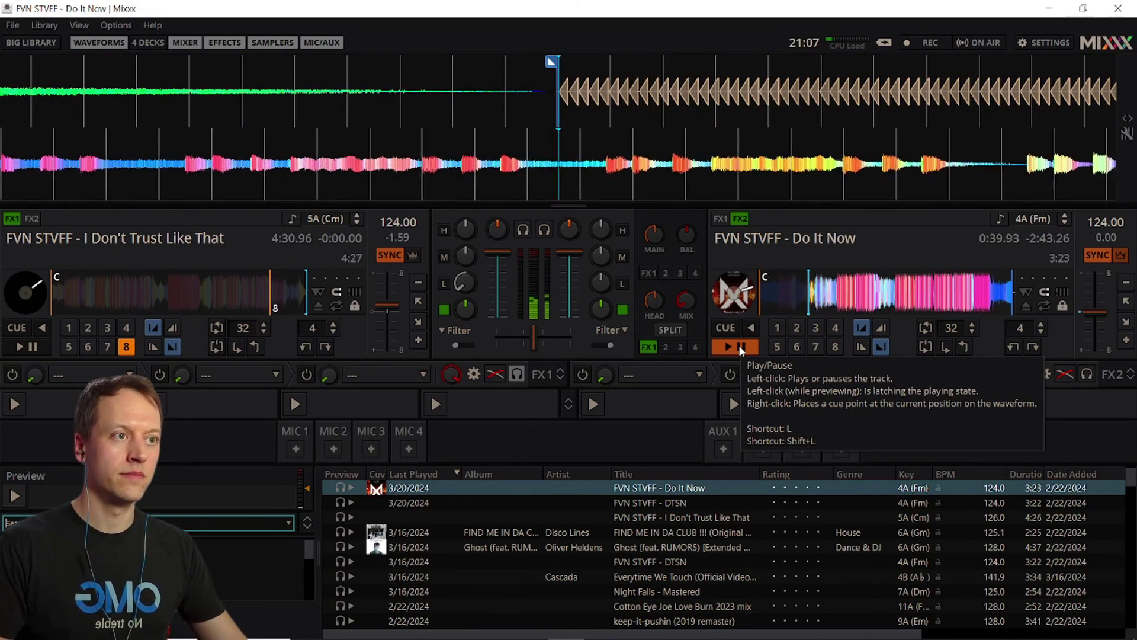
Pause Do It Now on deck 2 at 0:40.33.
click(740, 349)
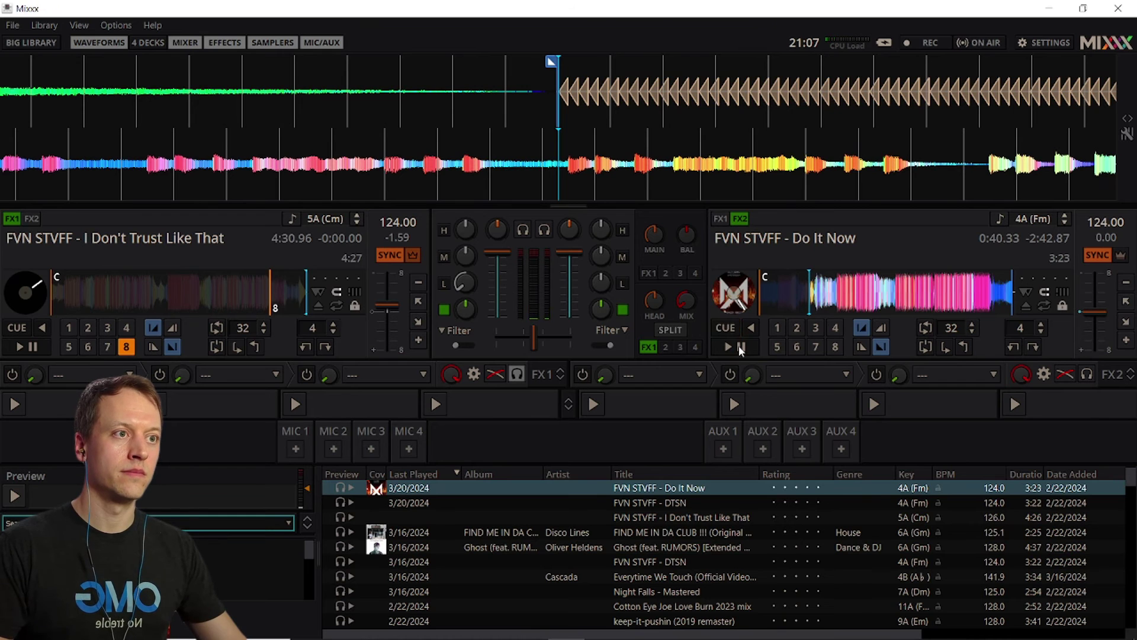